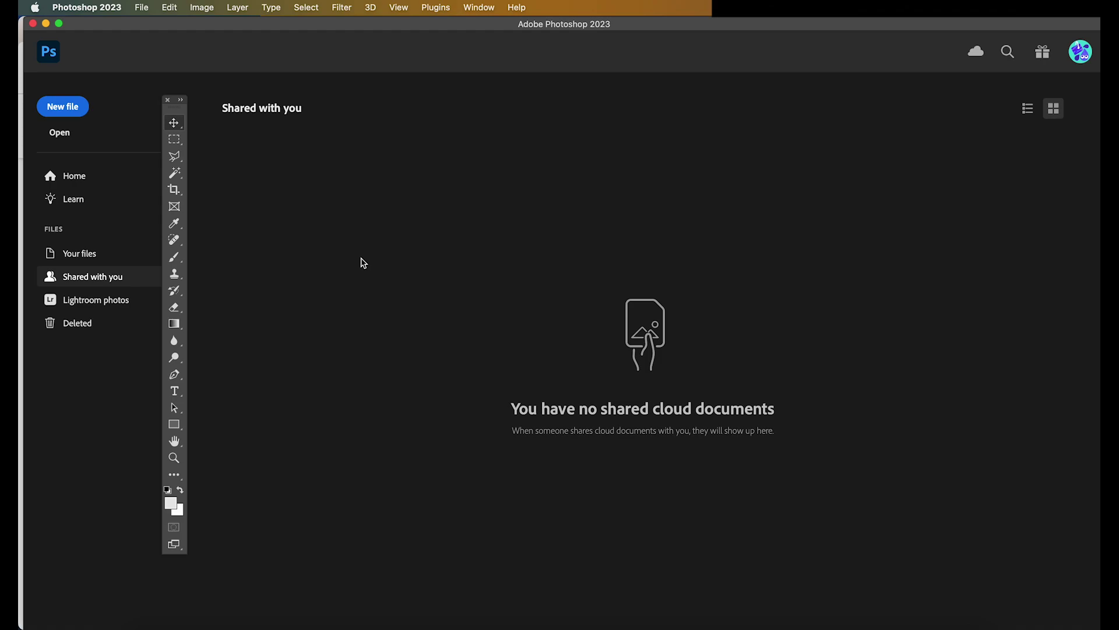
- Create a new A3 print document, 297 × 420 mm at 300 ppi, in CMYK Color
{"action": "left_click", "coordinate": [150, 7]}
{"action": "left_click", "coordinate": [156, 23]}
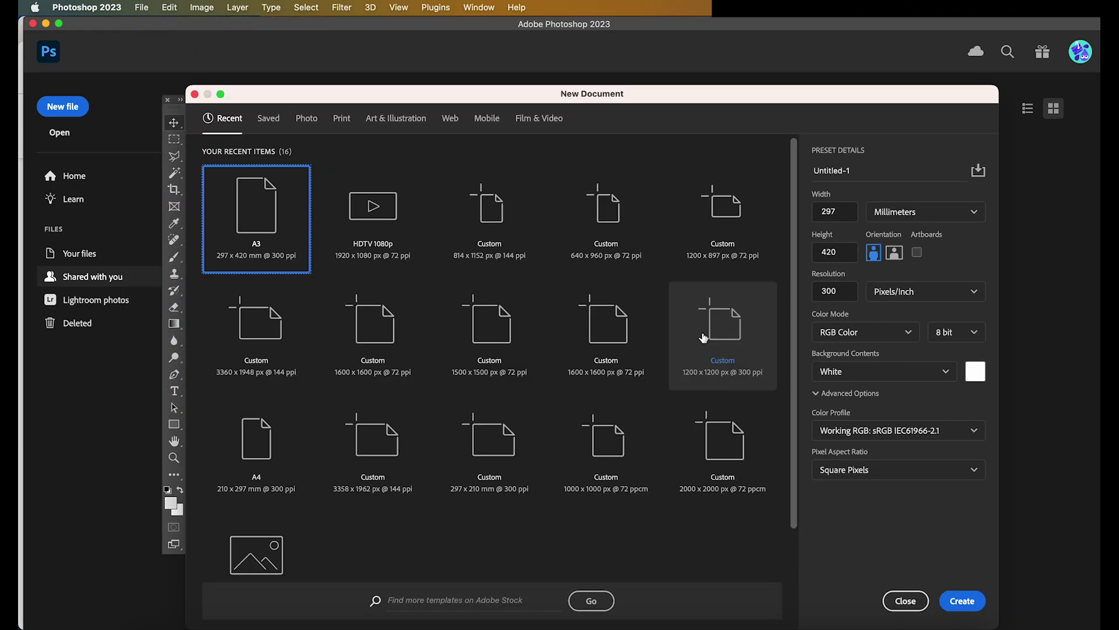
{"action": "left_click", "coordinate": [348, 121]}
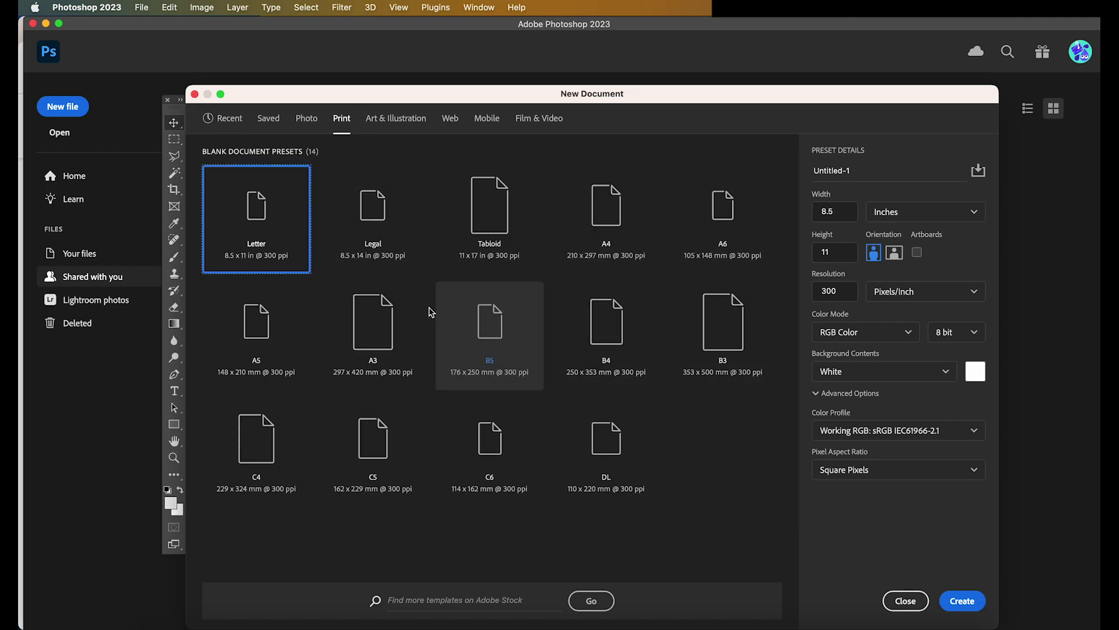
{"action": "left_click", "coordinate": [368, 319]}
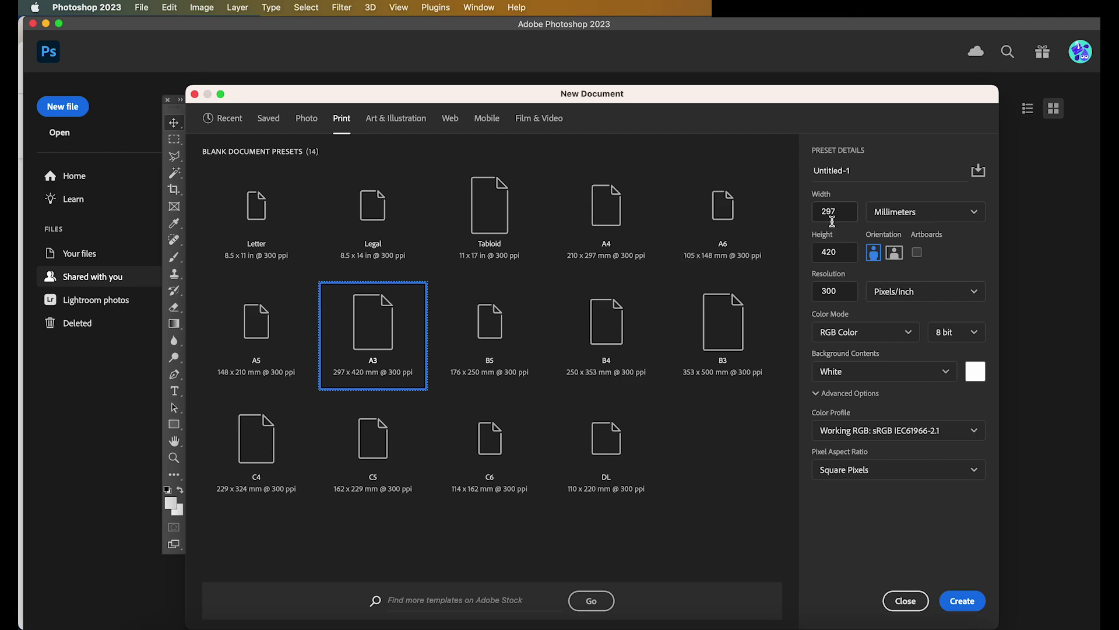
{"action": "left_click", "coordinate": [855, 335]}
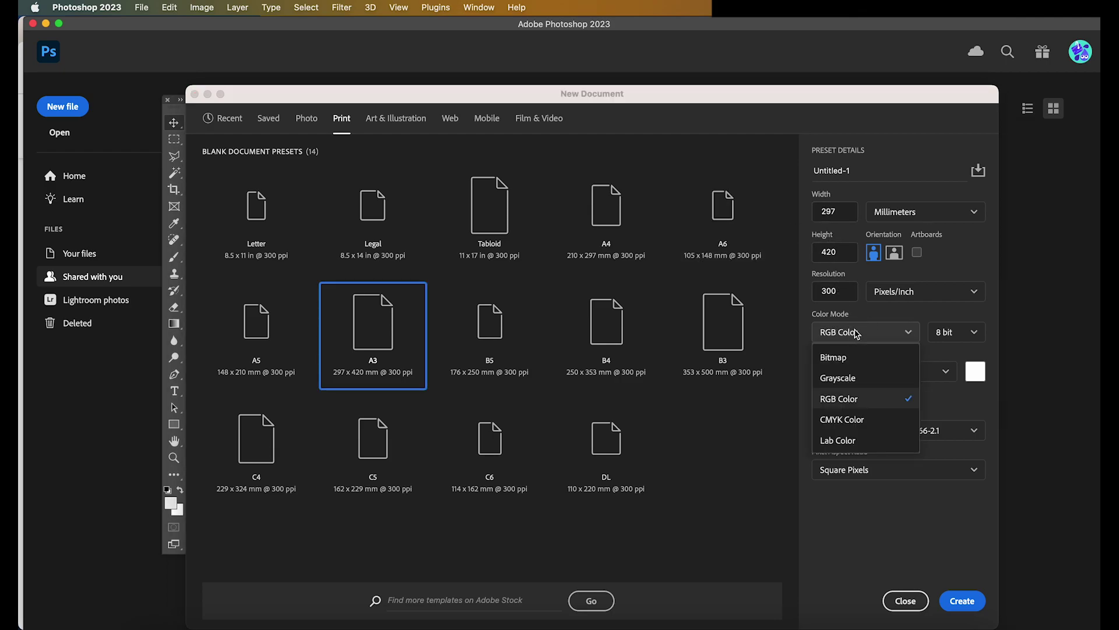
{"action": "left_click", "coordinate": [879, 421]}
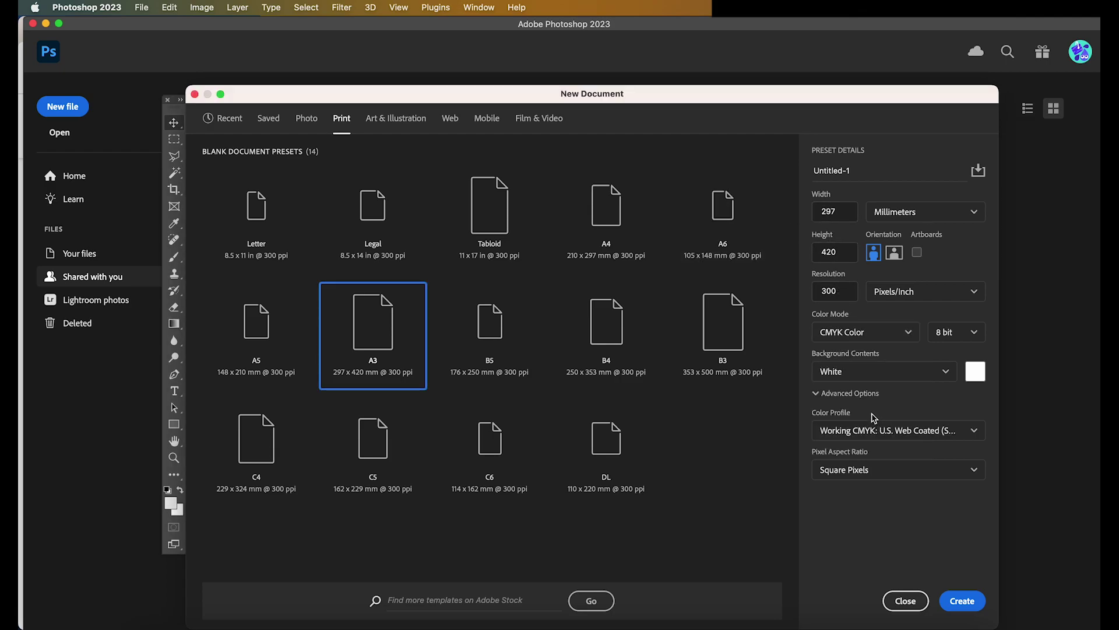
{"action": "left_click", "coordinate": [959, 601]}
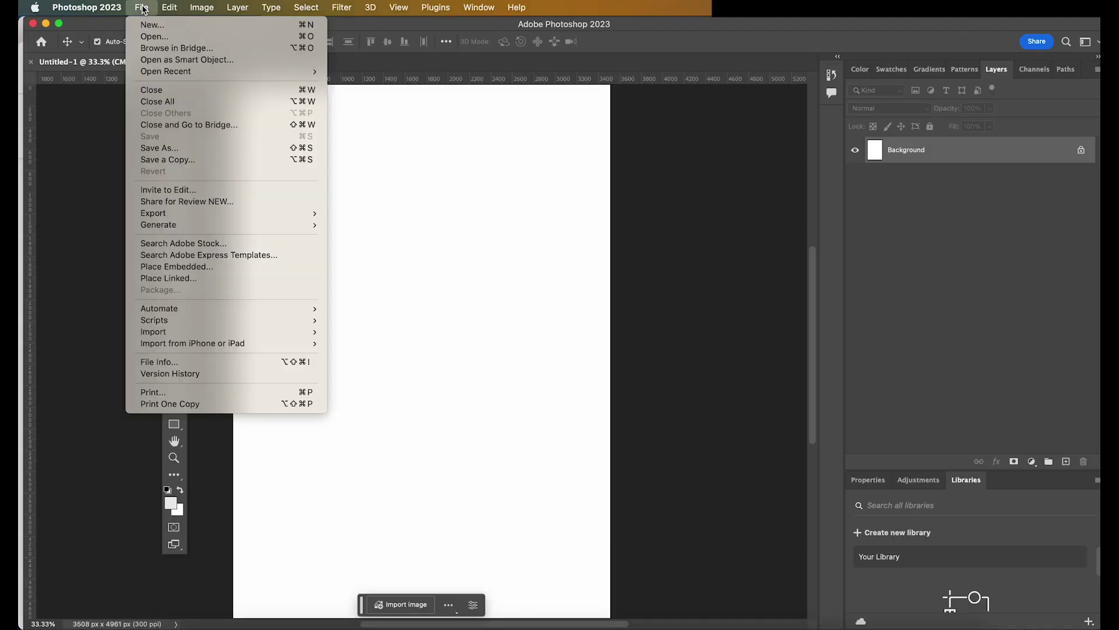
- Save the blank poster as a 'James-Bond-Poster' Photoshop file in JAMES BOND IMAGES
{"action": "left_click", "coordinate": [239, 149]}
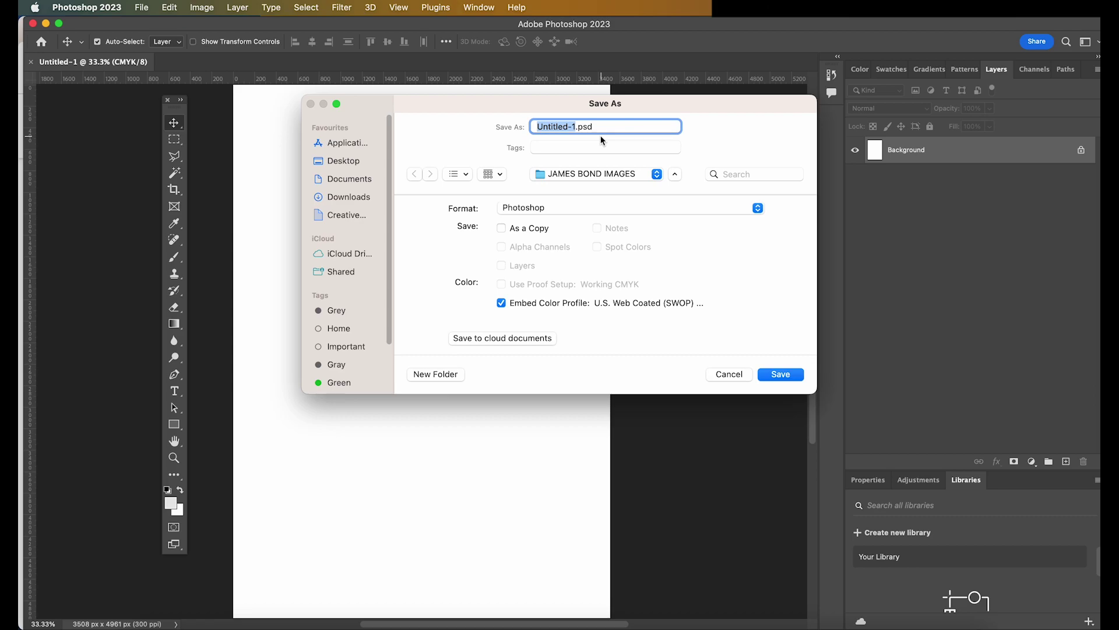
{"action": "type", "text": "James-Bond-Po"}
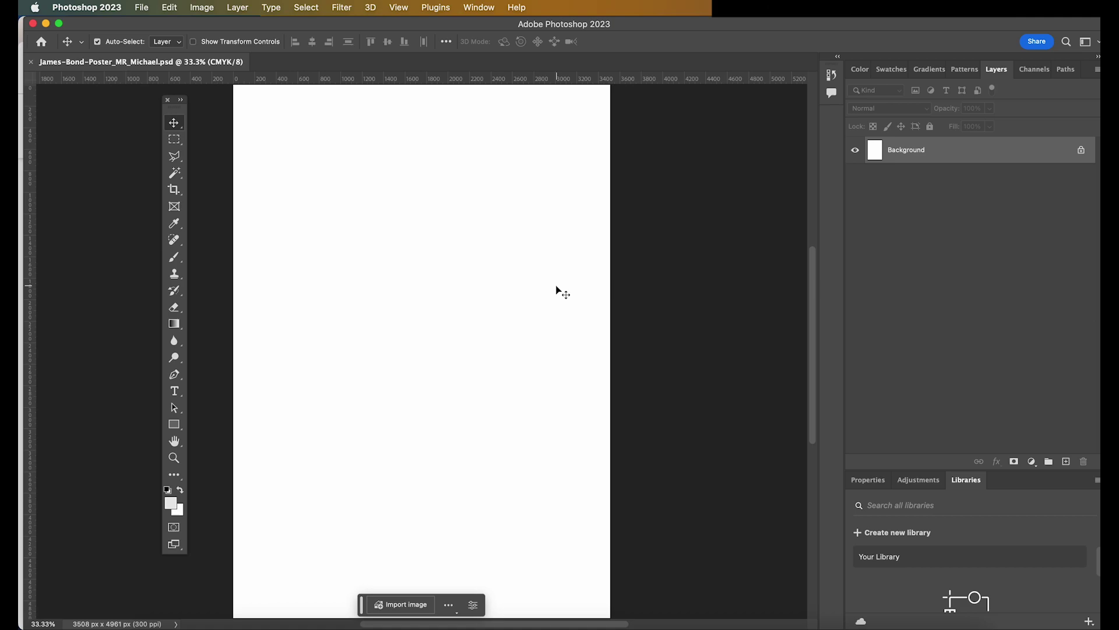
- Show Google Images results for '007 car' filtered to Large size
{"action": "left_click", "coordinate": [810, 615]}
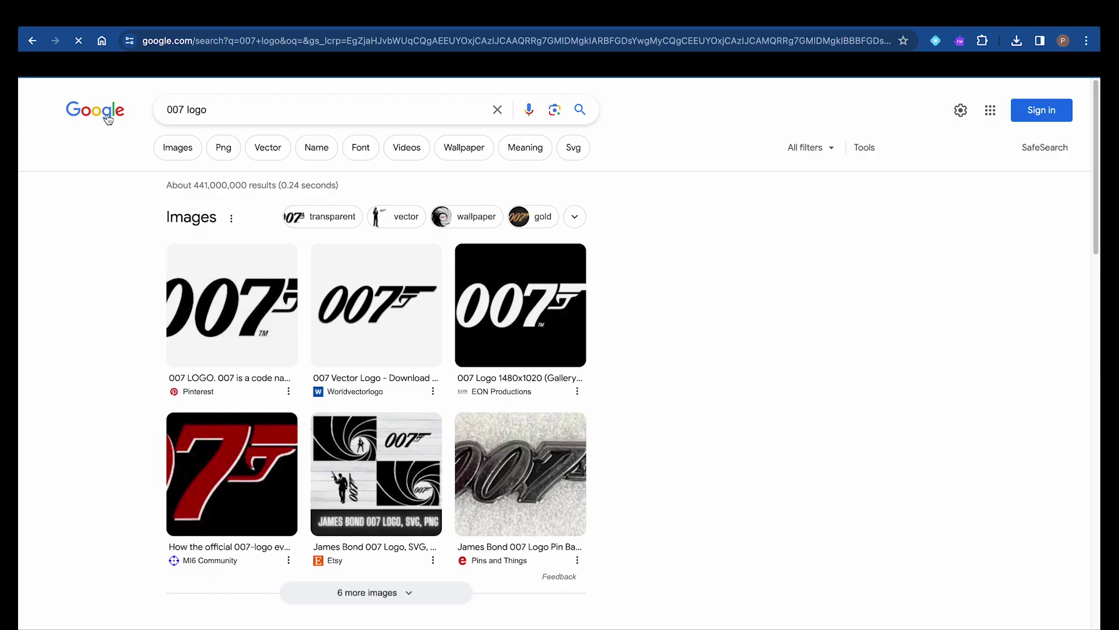
{"action": "left_click", "coordinate": [107, 117]}
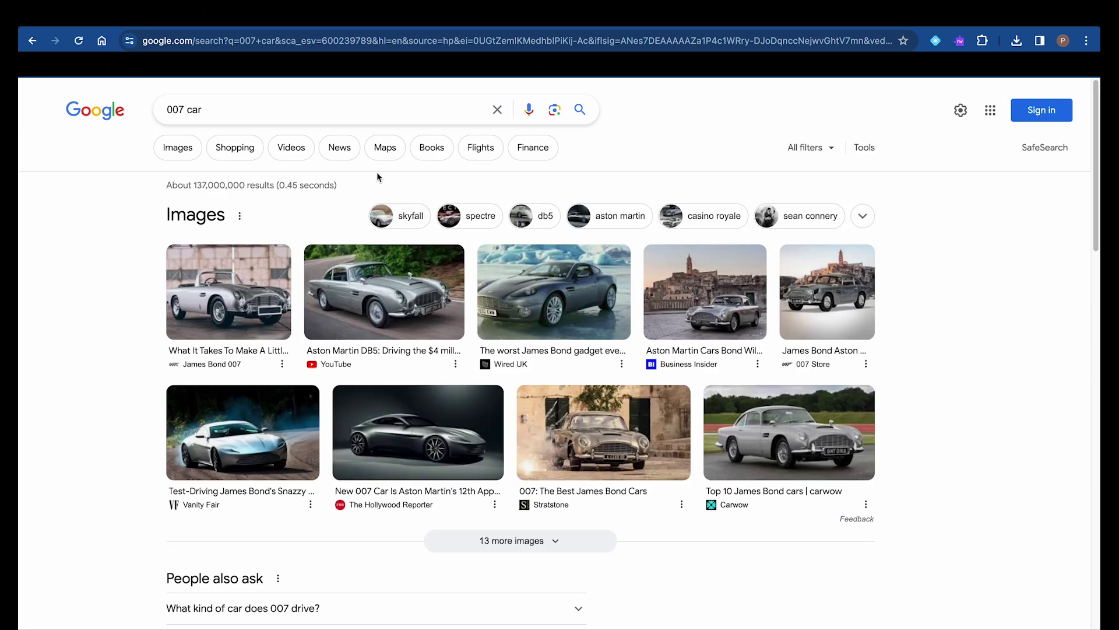
{"action": "left_click", "coordinate": [177, 147]}
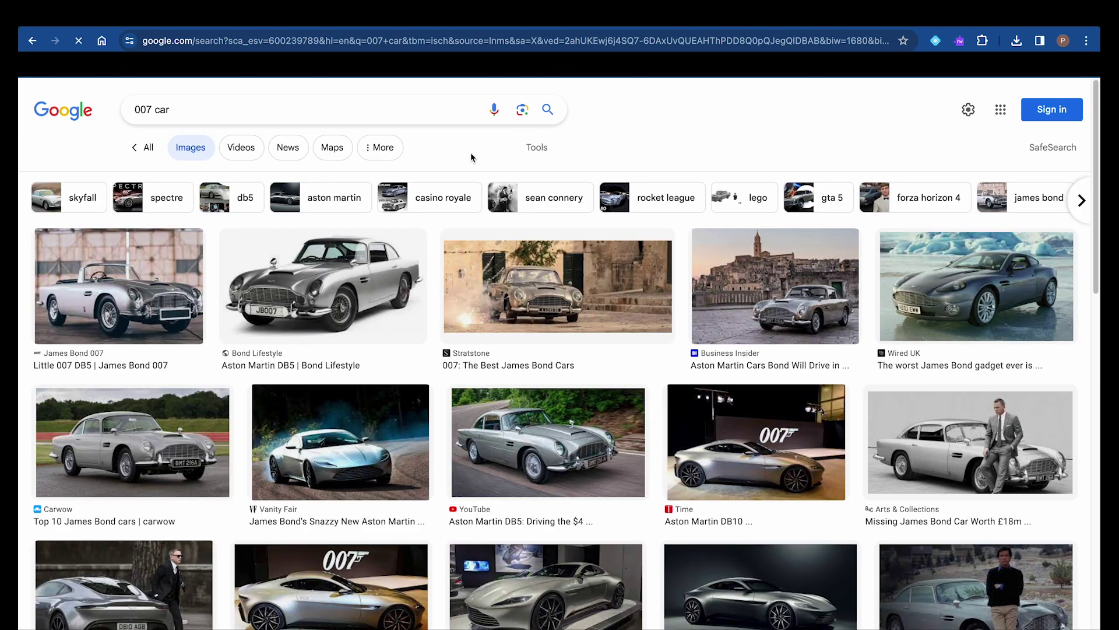
{"action": "left_click", "coordinate": [535, 148]}
{"action": "left_click", "coordinate": [335, 182]}
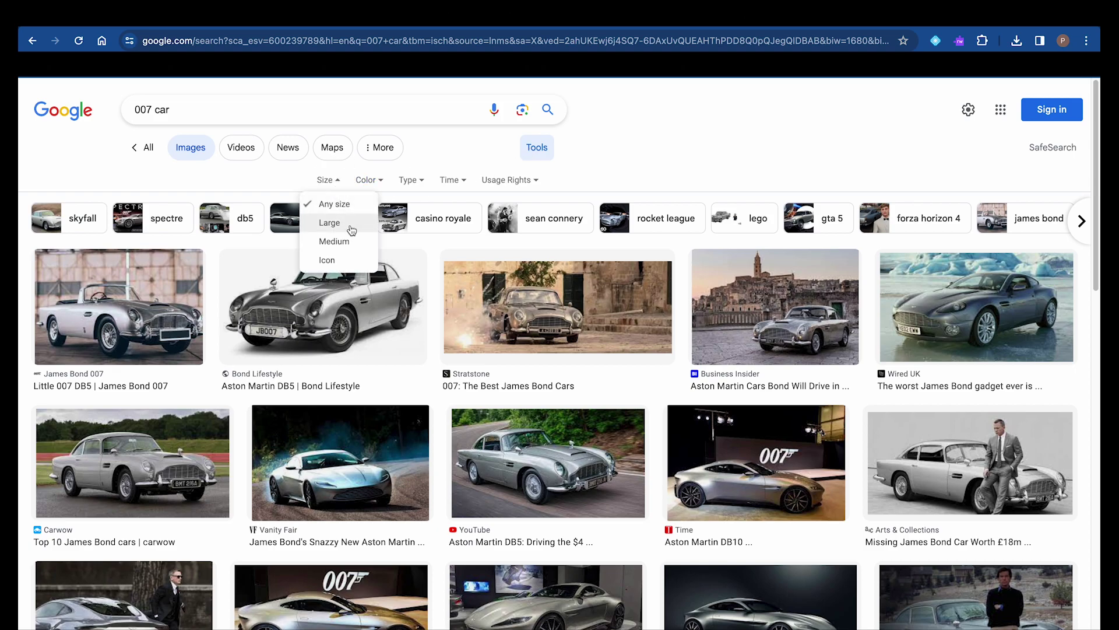
{"action": "left_click", "coordinate": [351, 225]}
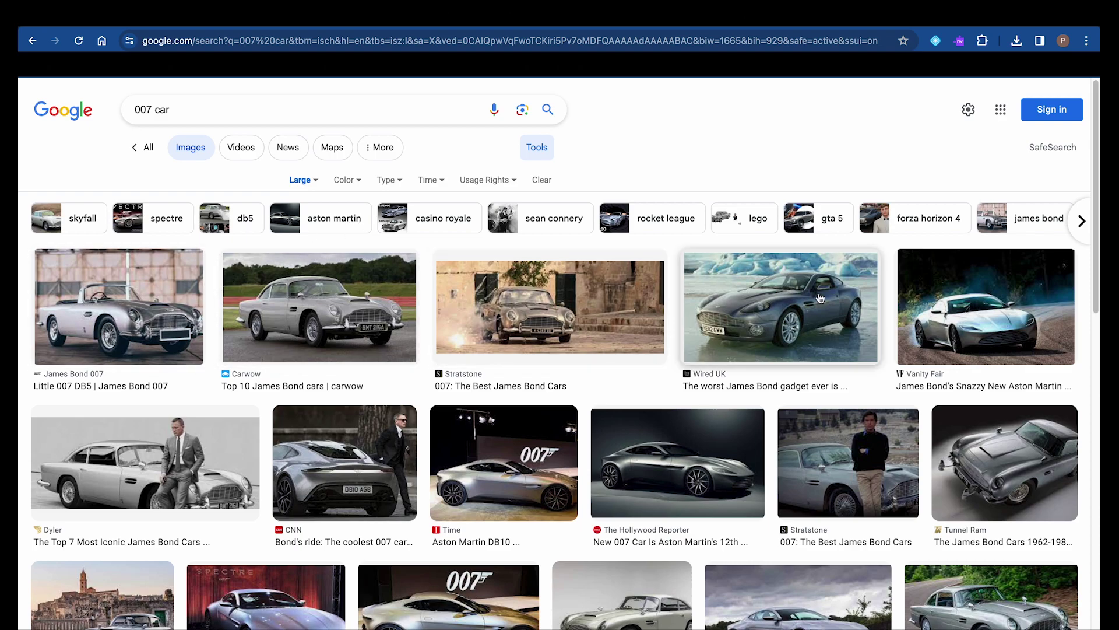
- Save the full-size Wired UK Aston Martin photo into the JAMES BOND IMAGES folder
{"action": "left_click", "coordinate": [787, 304]}
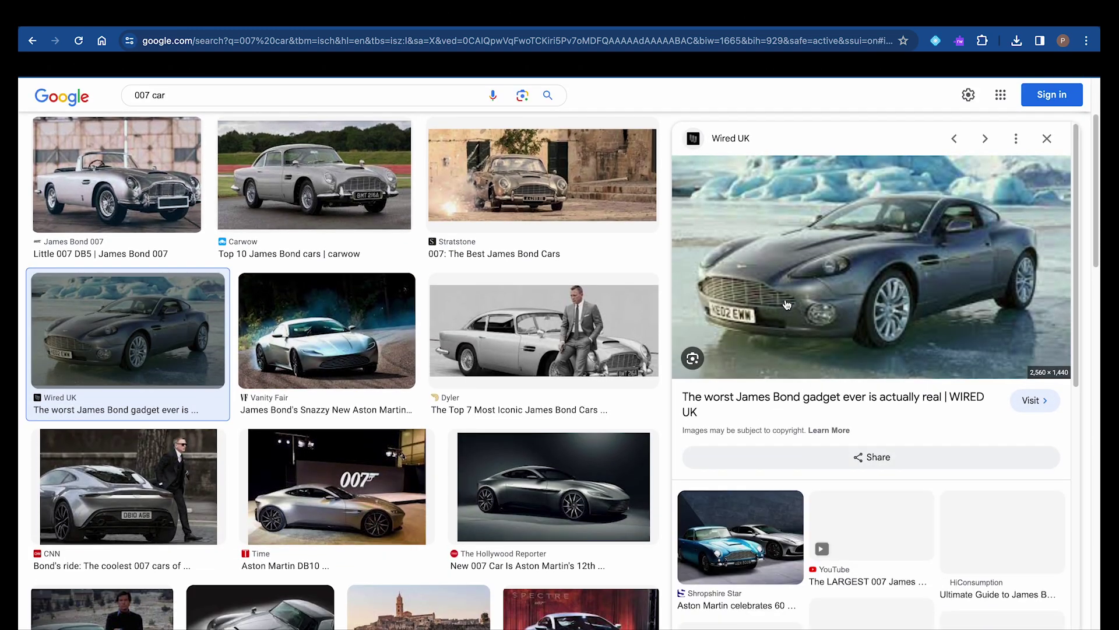
{"action": "right_click", "coordinate": [818, 297]}
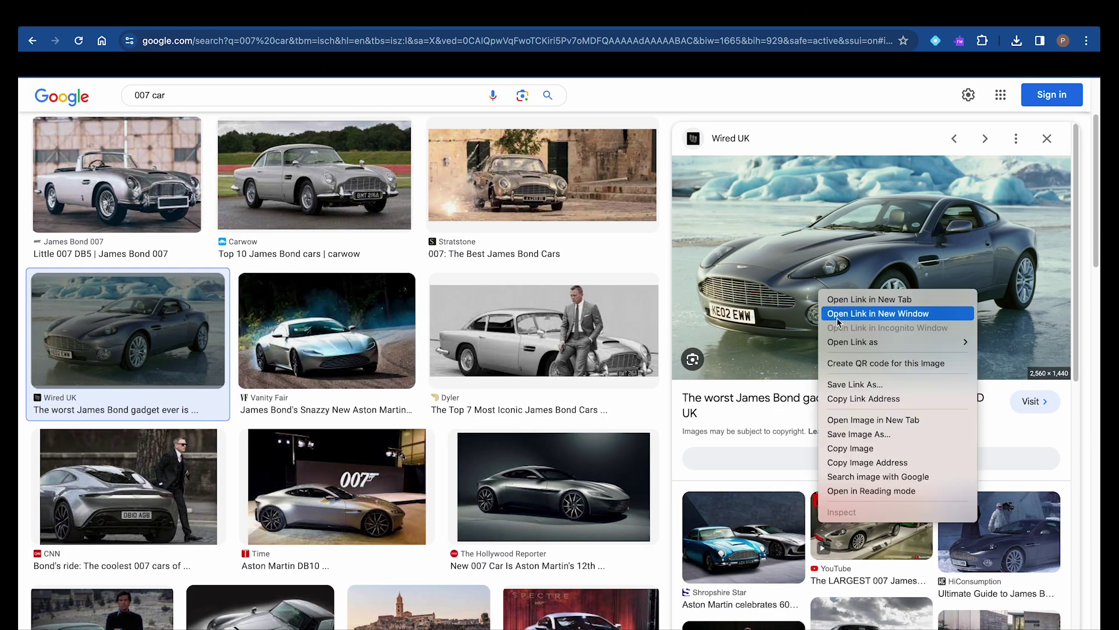
{"action": "left_click", "coordinate": [869, 420]}
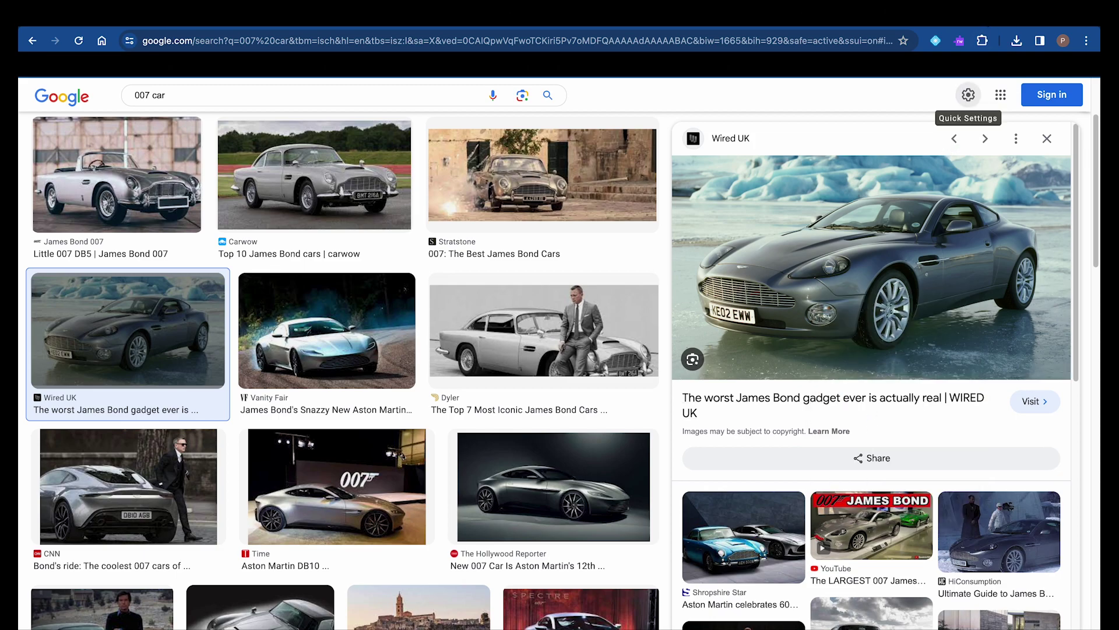
{"action": "key", "text": "ctrl+Tab"}
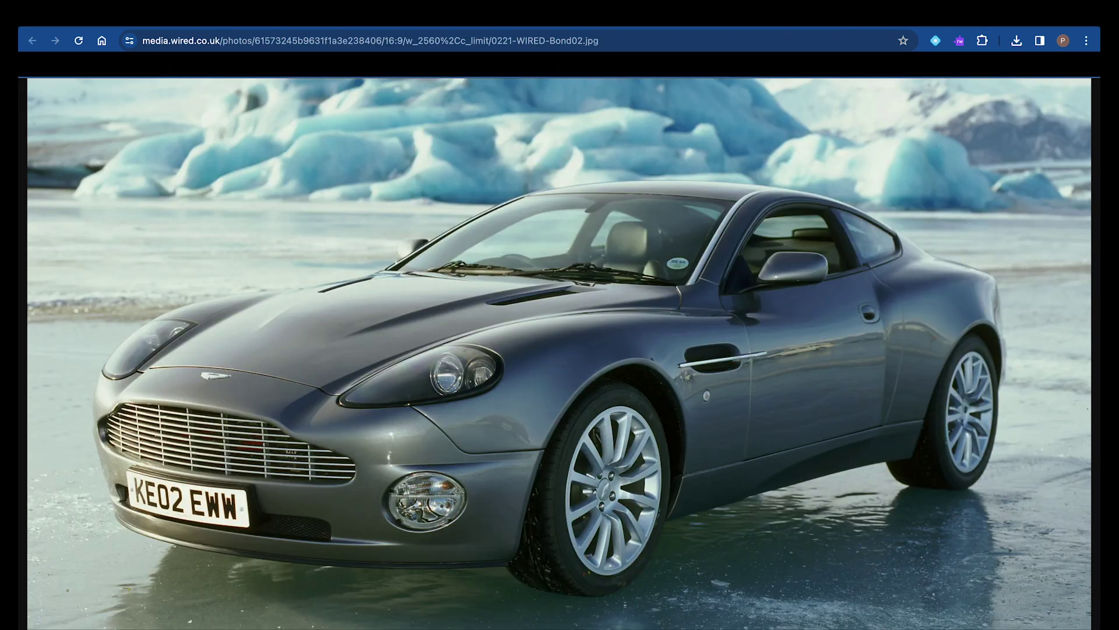
{"action": "right_click", "coordinate": [589, 282]}
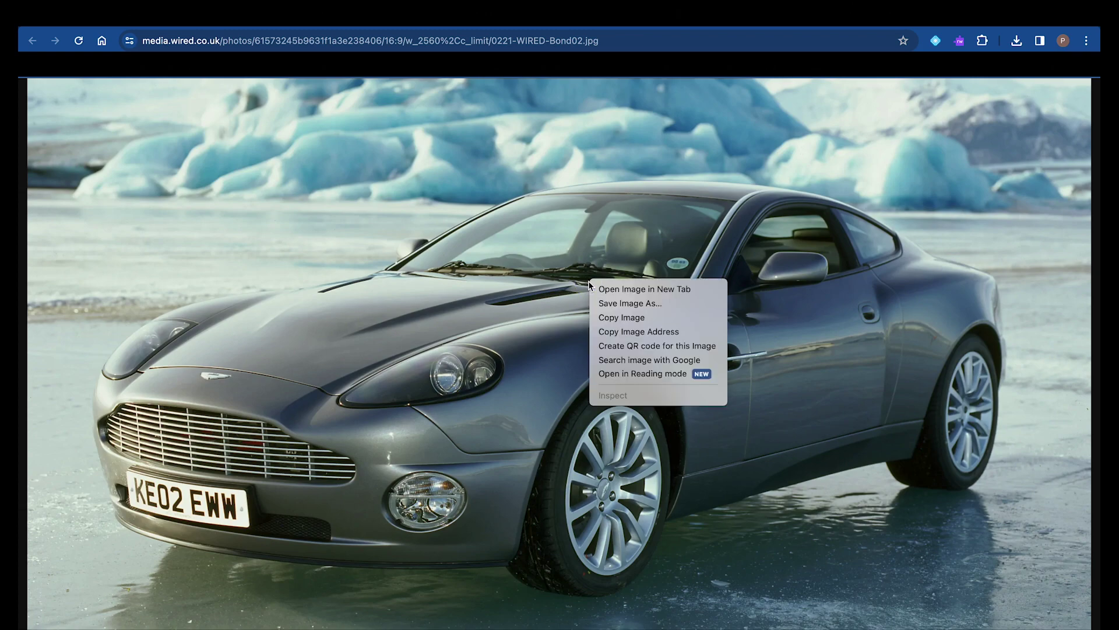
{"action": "left_click", "coordinate": [674, 303]}
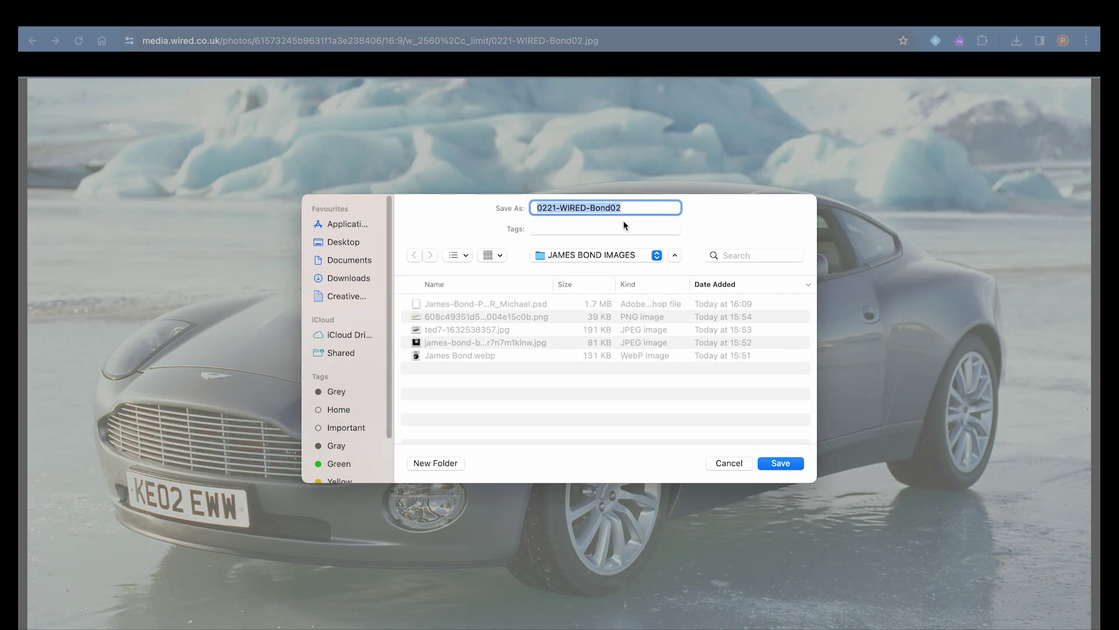
{"action": "left_click", "coordinate": [764, 463]}
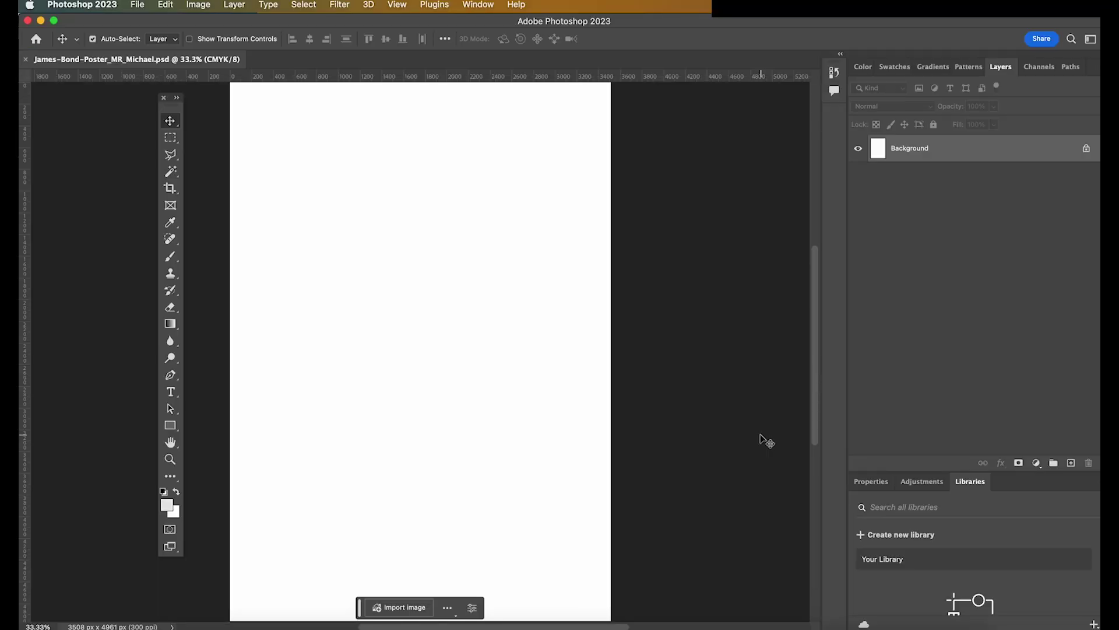
- Open every file in JAMES BOND IMAGES, including James Bond.webp, as separate documents
{"action": "left_click", "coordinate": [138, 5]}
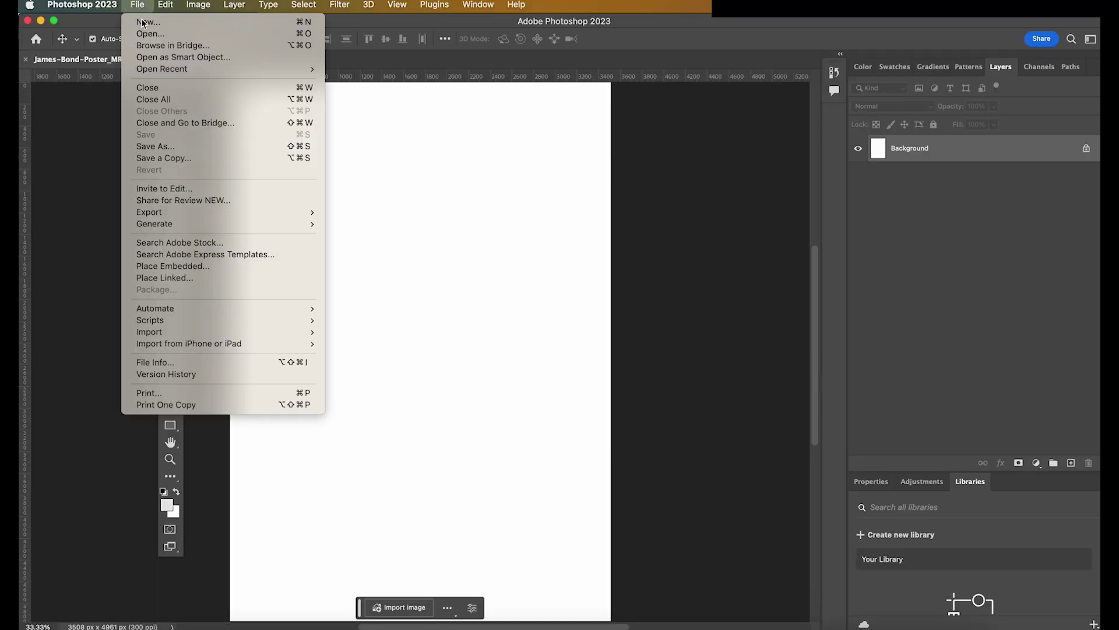
{"action": "left_click", "coordinate": [175, 34]}
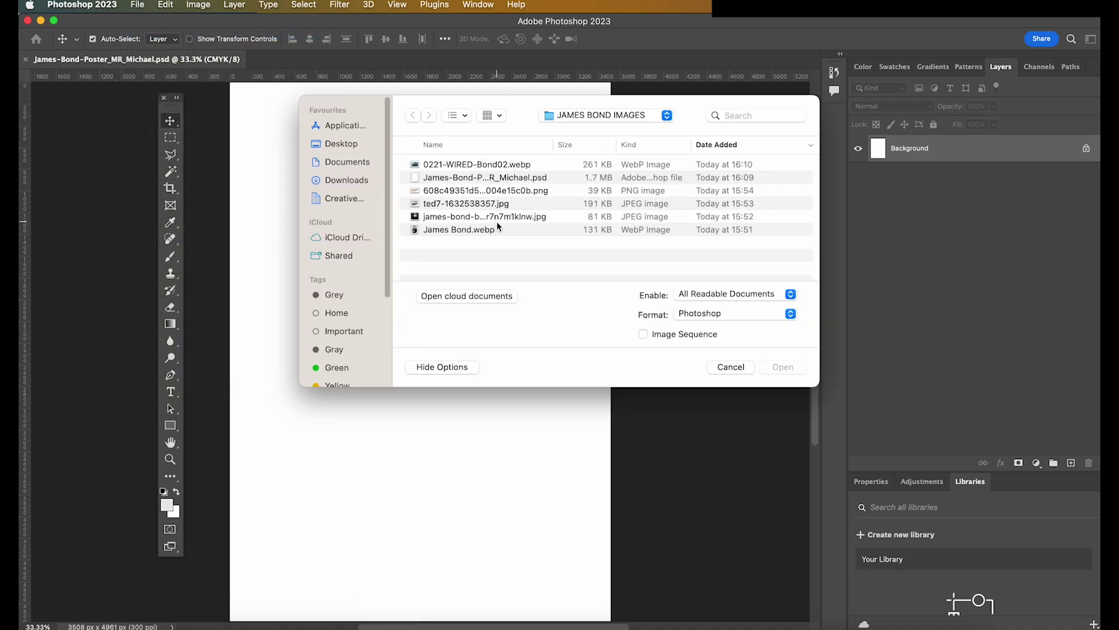
{"action": "left_click", "coordinate": [502, 229]}
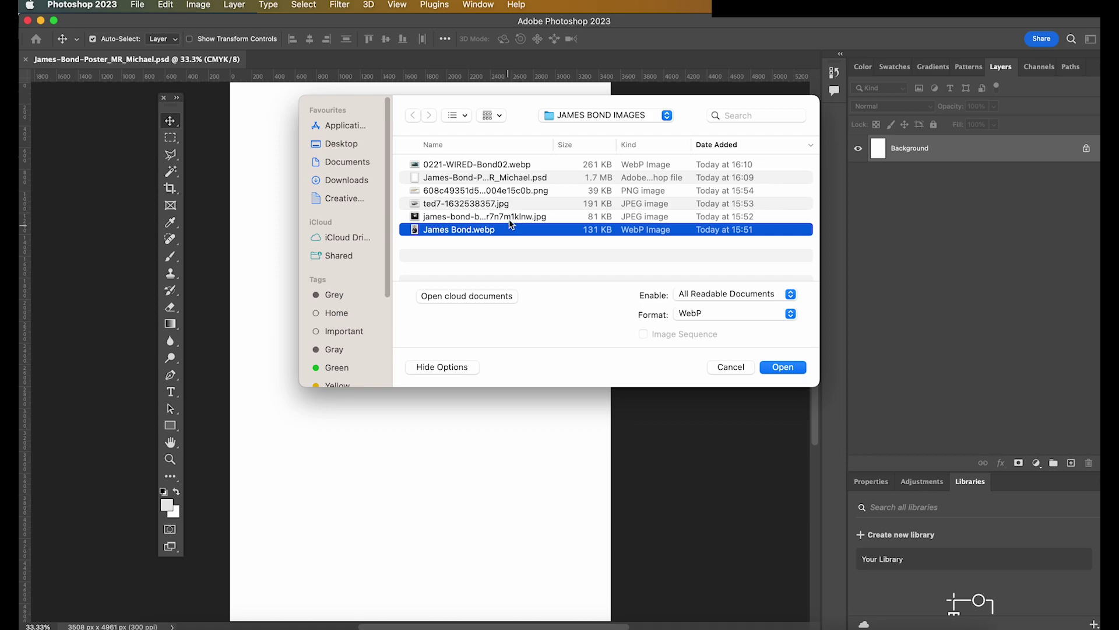
{"action": "key", "text": "super+a"}
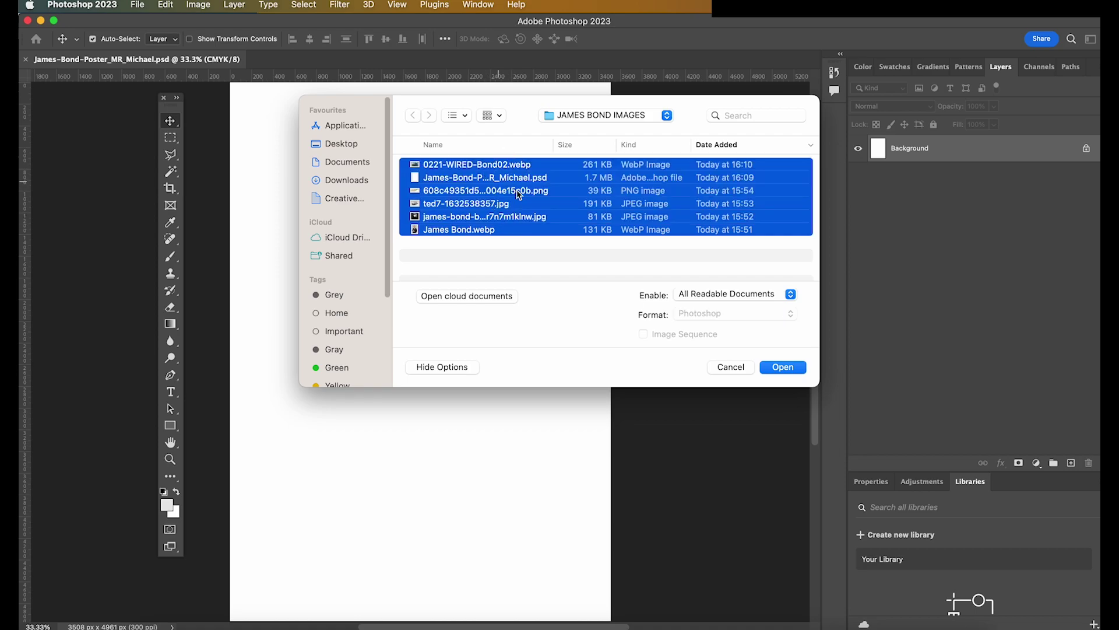
{"action": "left_click", "coordinate": [778, 367]}
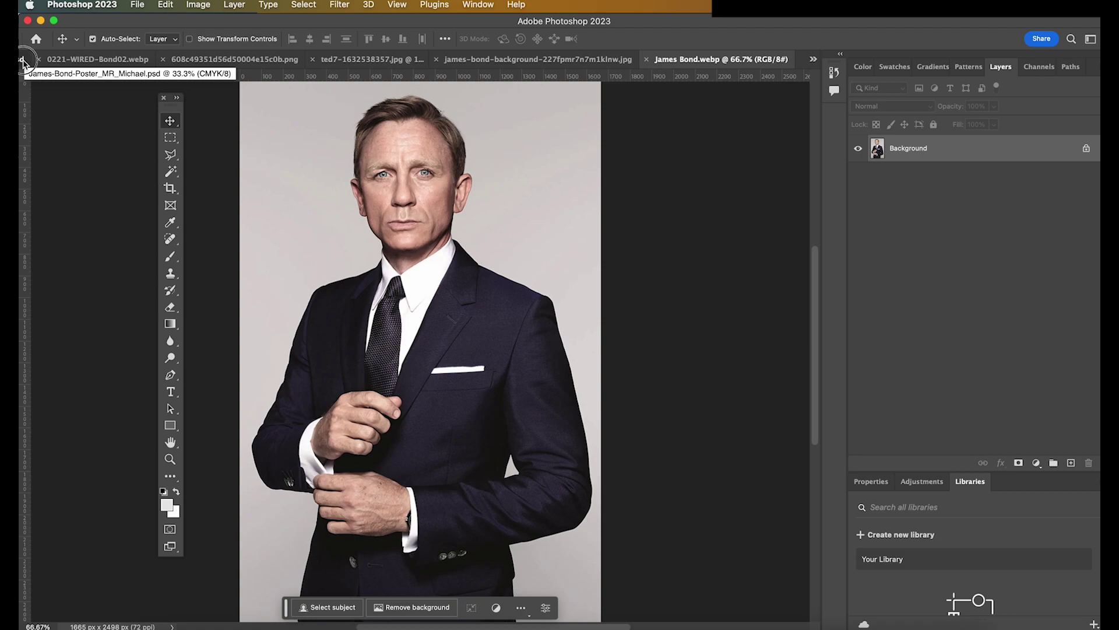
- Drag the Aston Martin on ice photo into the poster as a new layer
{"action": "left_click", "coordinate": [24, 61]}
{"action": "key", "text": "ctrl+Tab"}
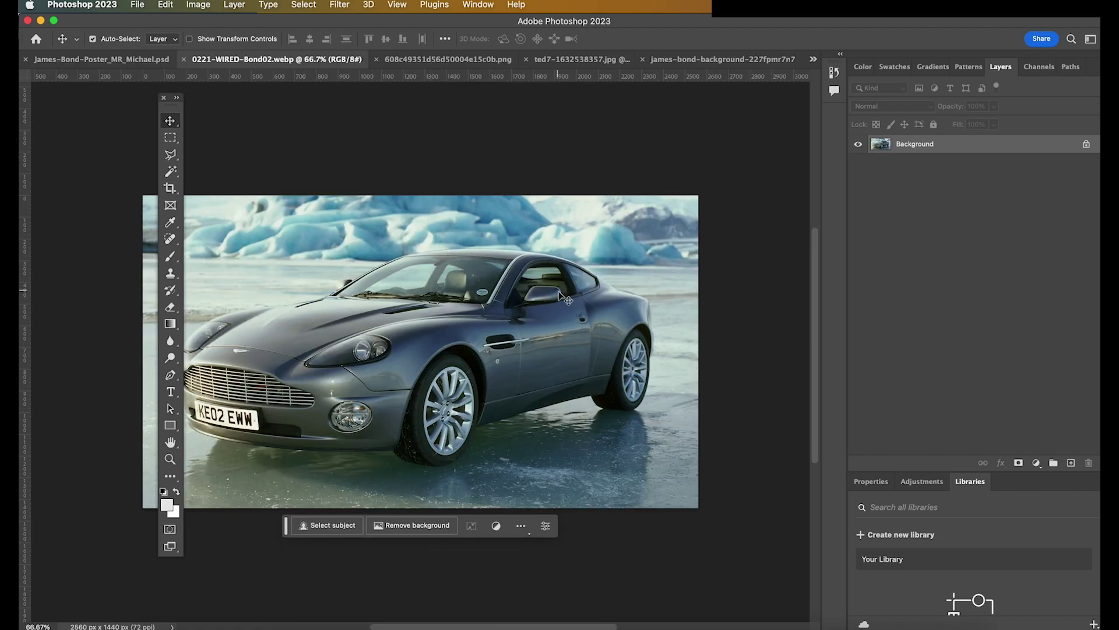
{"action": "key", "text": "b"}
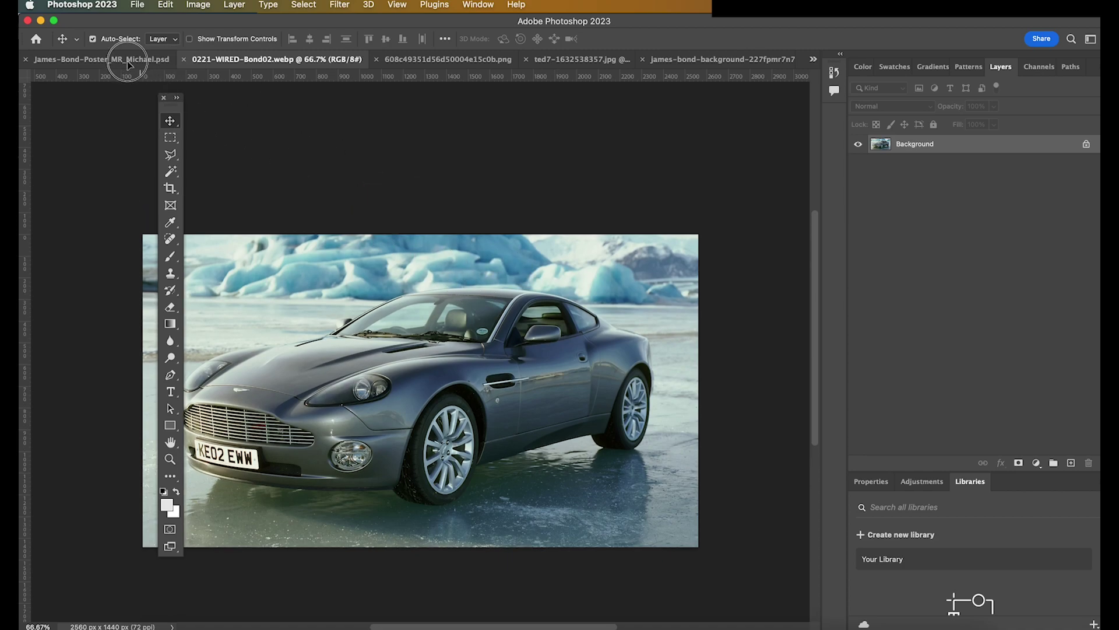
{"action": "left_click", "coordinate": [129, 60]}
{"action": "left_click_drag", "start_coordinate": [130, 63], "coordinate": [418, 275]}
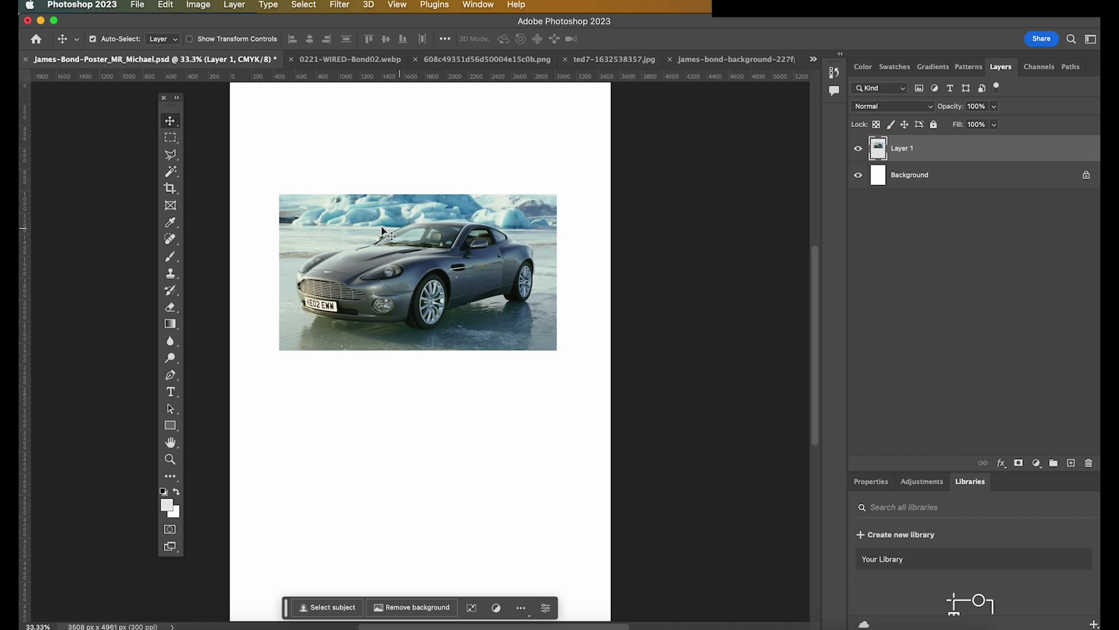
{"action": "left_click", "coordinate": [341, 58]}
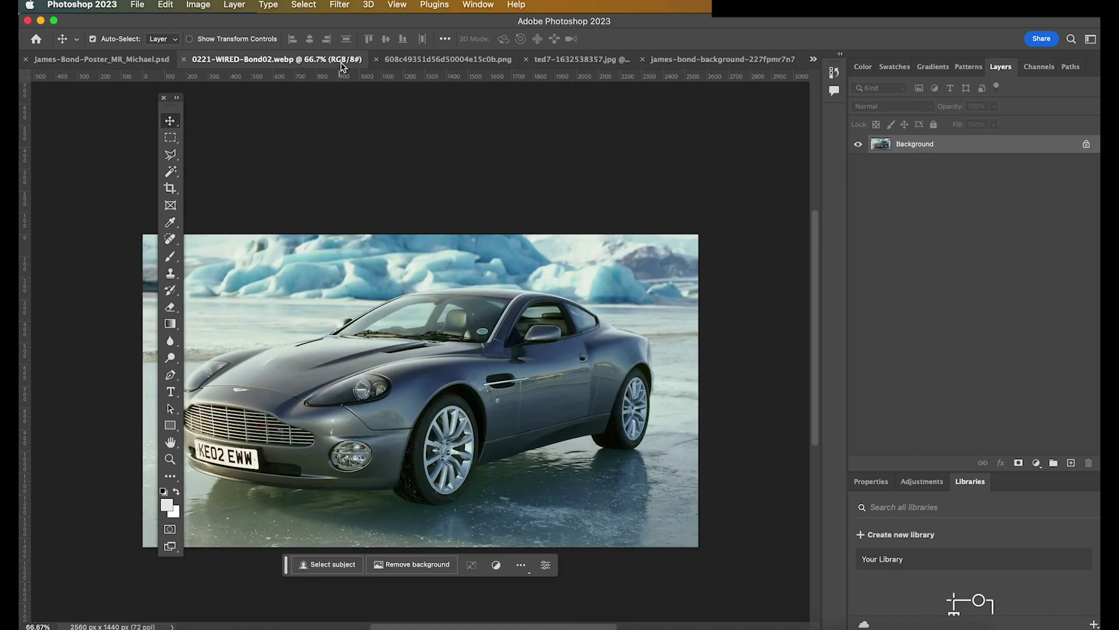
{"action": "left_click", "coordinate": [183, 58]}
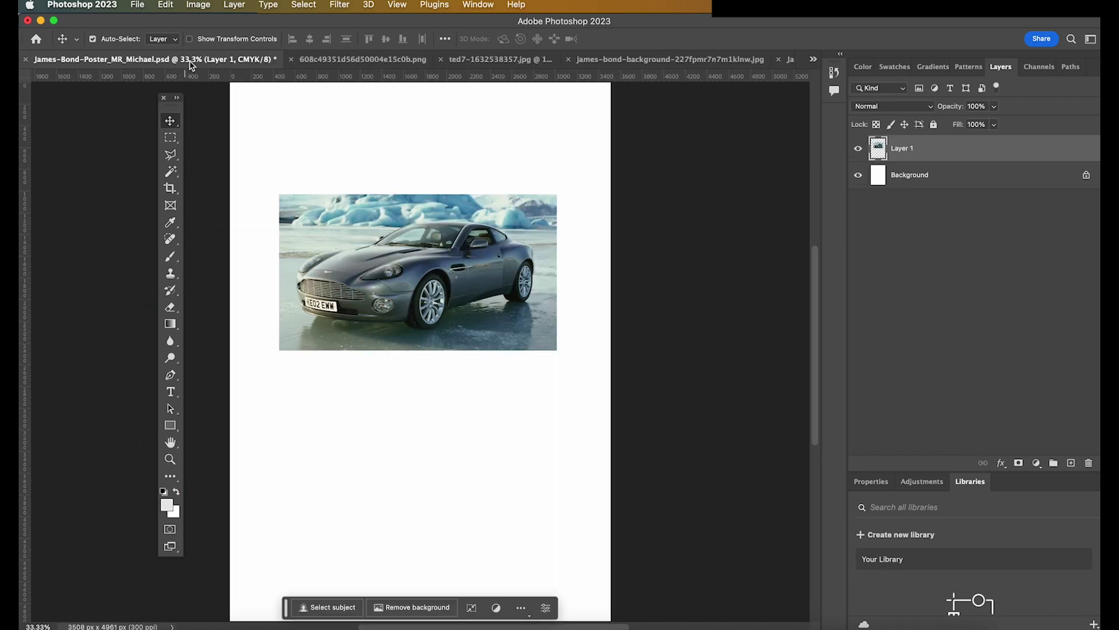
- Copy the 007 logo and silver Aston Martin into the poster, closing both source tabs
{"action": "left_click", "coordinate": [330, 60]}
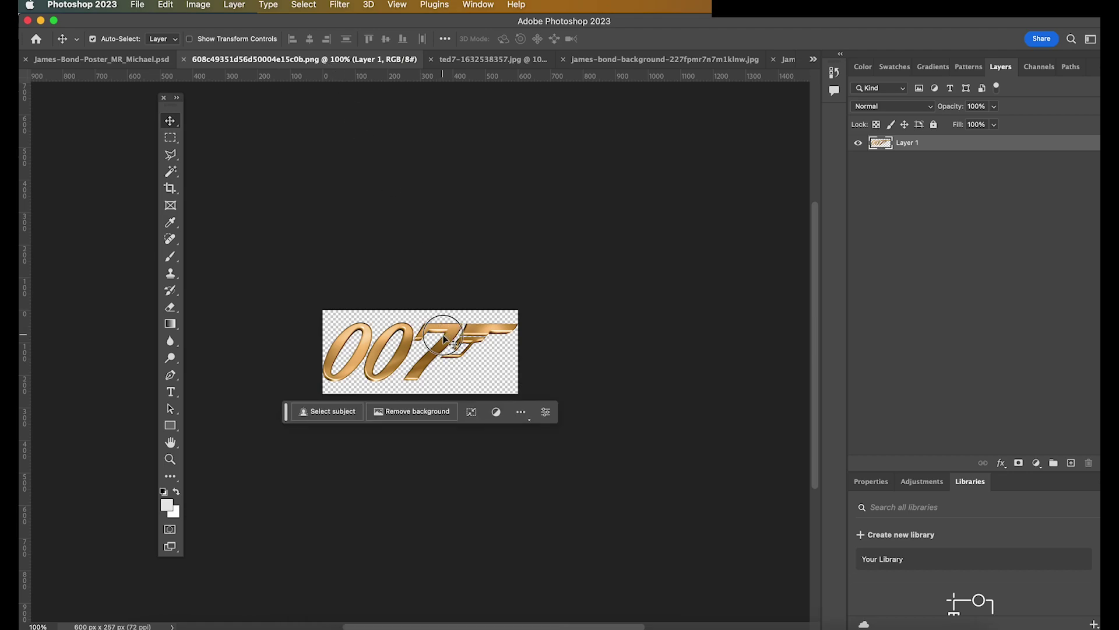
{"action": "left_click_drag", "start_coordinate": [443, 335], "coordinate": [400, 380]}
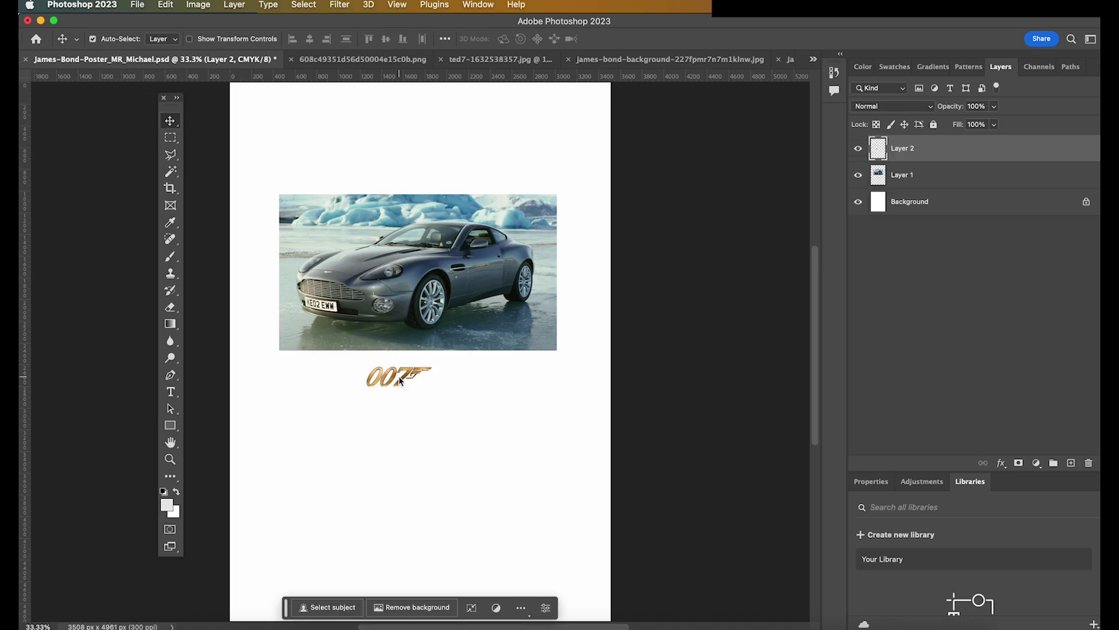
{"action": "left_click", "coordinate": [306, 59]}
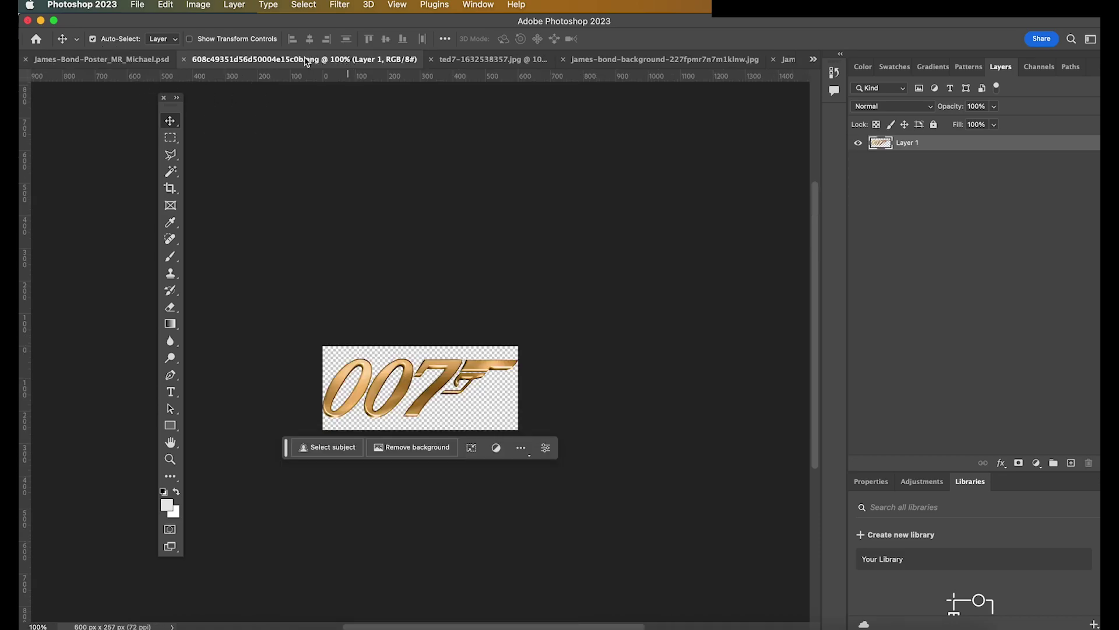
{"action": "left_click", "coordinate": [183, 58]}
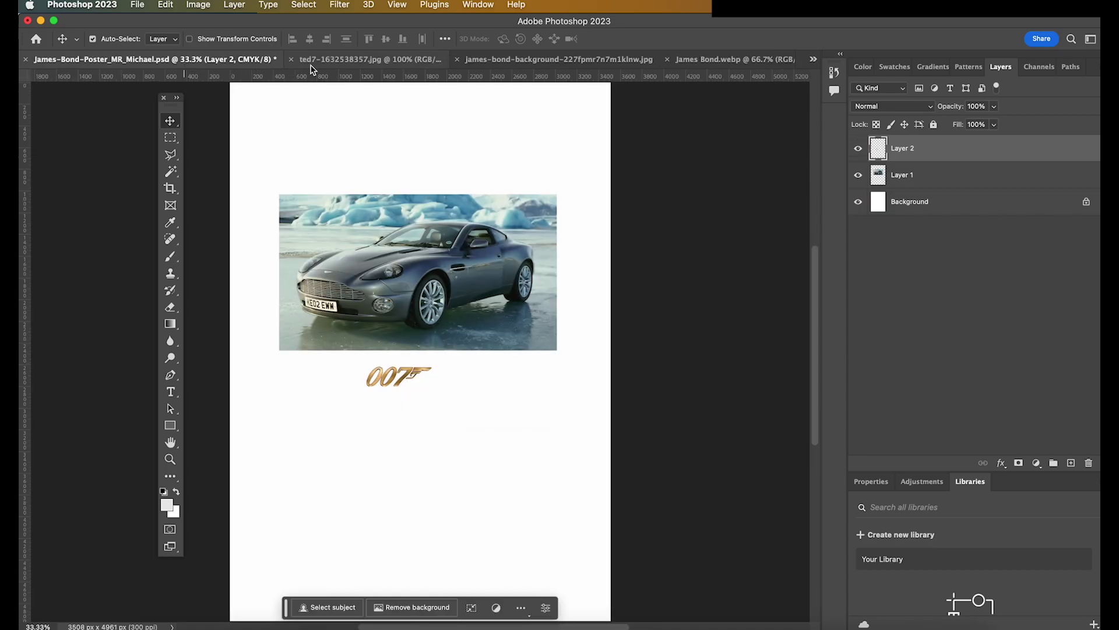
{"action": "left_click", "coordinate": [328, 60]}
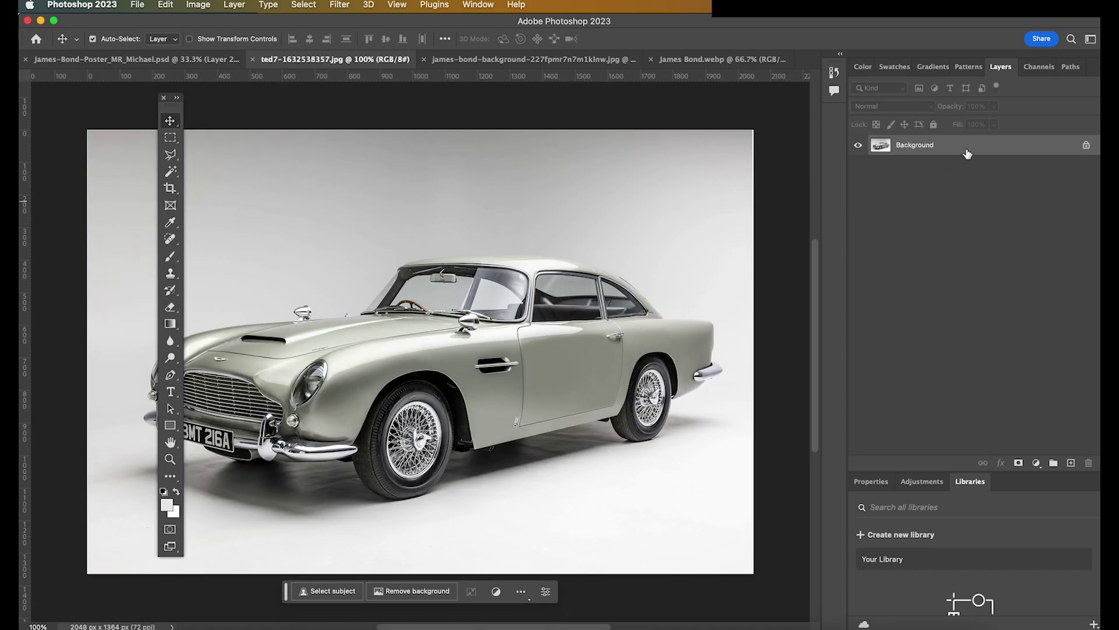
{"action": "left_click", "coordinate": [971, 154]}
{"action": "left_click_drag", "start_coordinate": [985, 154], "coordinate": [400, 182]}
{"action": "left_click", "coordinate": [325, 61]}
{"action": "left_click", "coordinate": [291, 59]}
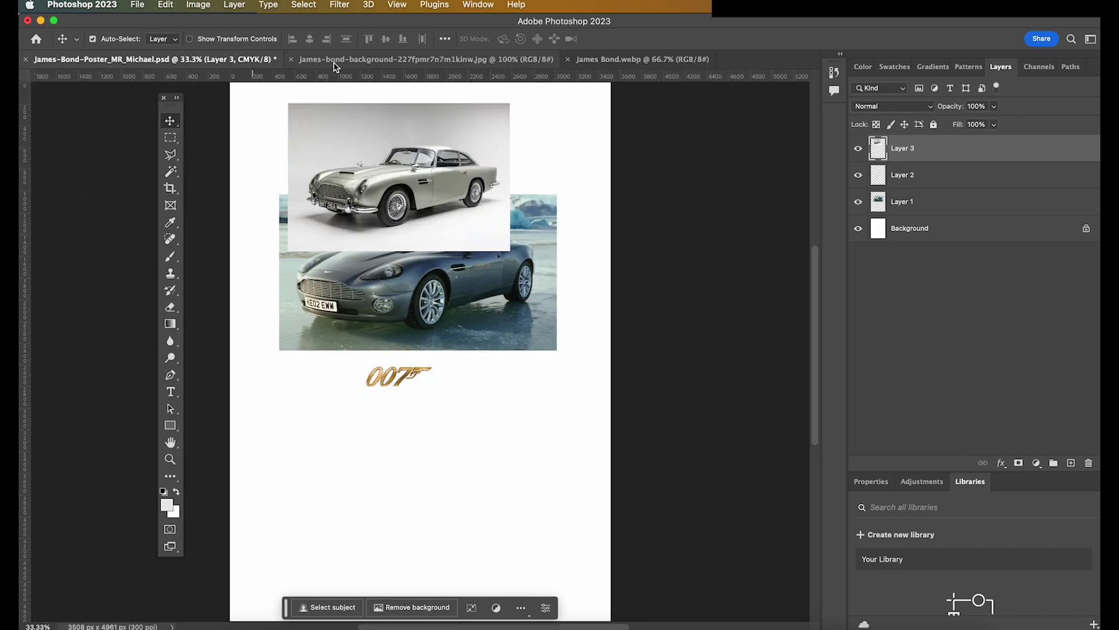
- Copy the gun-barrel image and the James Bond portrait into the poster
{"action": "left_click", "coordinate": [336, 61]}
{"action": "left_click_drag", "start_coordinate": [453, 287], "coordinate": [470, 467]}
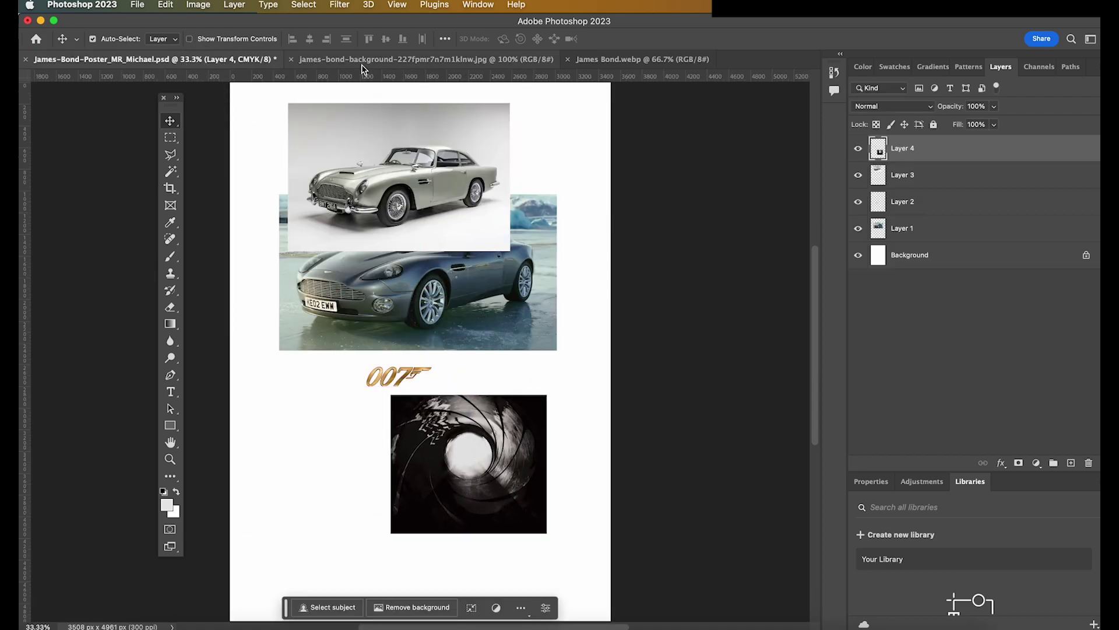
{"action": "left_click", "coordinate": [362, 60]}
{"action": "left_click", "coordinate": [291, 59]}
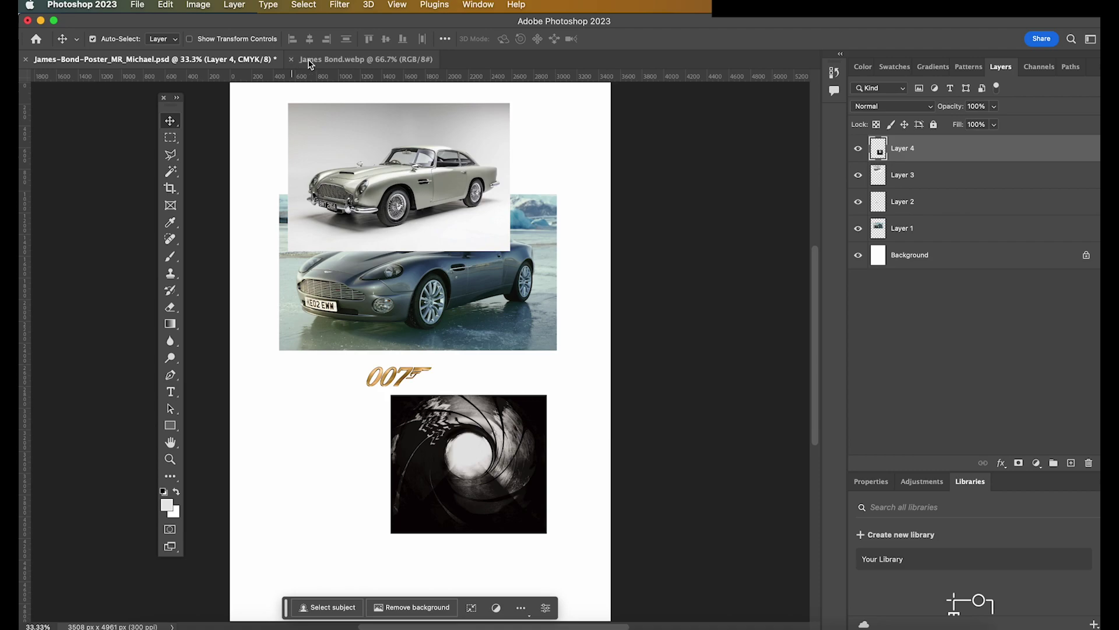
{"action": "left_click", "coordinate": [400, 63]}
{"action": "left_click_drag", "start_coordinate": [920, 162], "coordinate": [410, 324]}
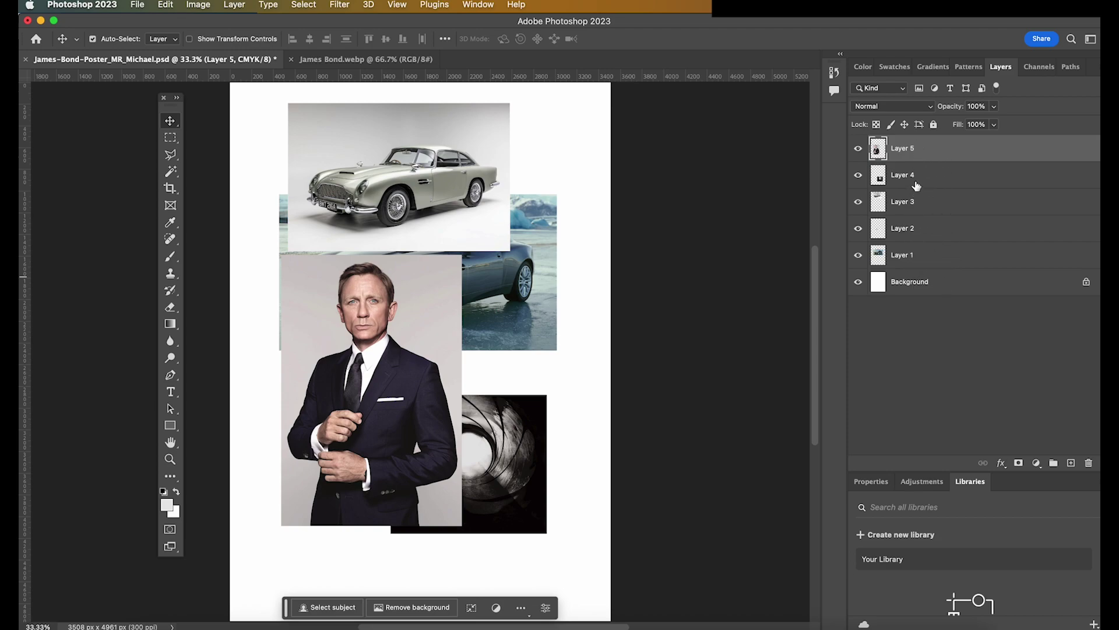
- Toggle each layer's visibility to check which image each layer holds
{"action": "left_click", "coordinate": [929, 152]}
{"action": "left_click", "coordinate": [933, 254]}
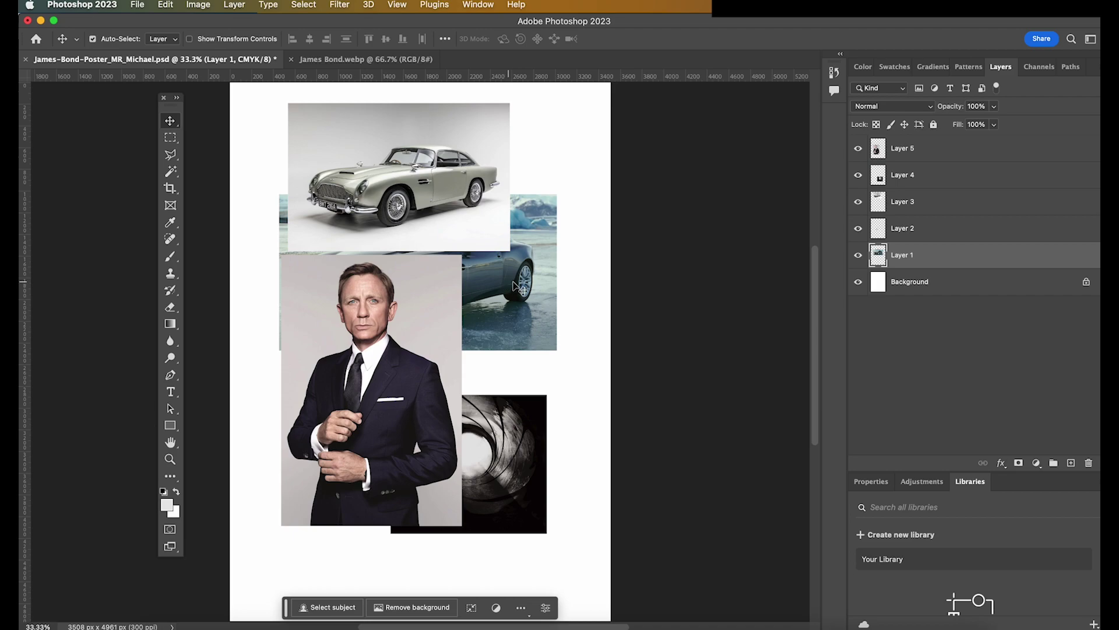
{"action": "left_click", "coordinate": [858, 149]}
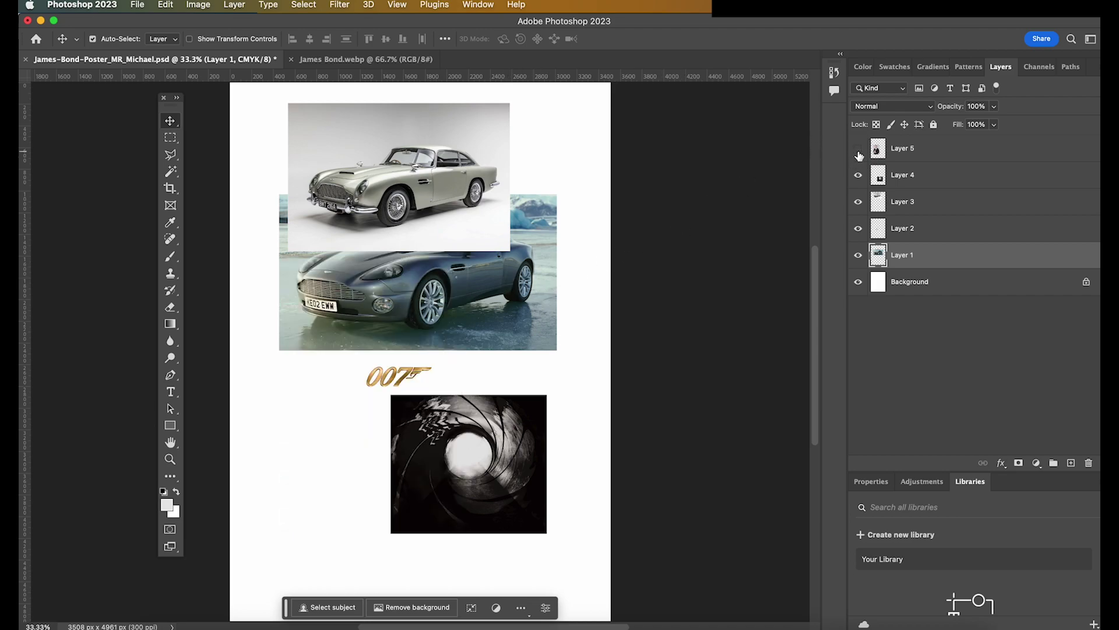
{"action": "left_click", "coordinate": [859, 149]}
{"action": "left_click", "coordinate": [858, 175]}
{"action": "left_click", "coordinate": [858, 175]}
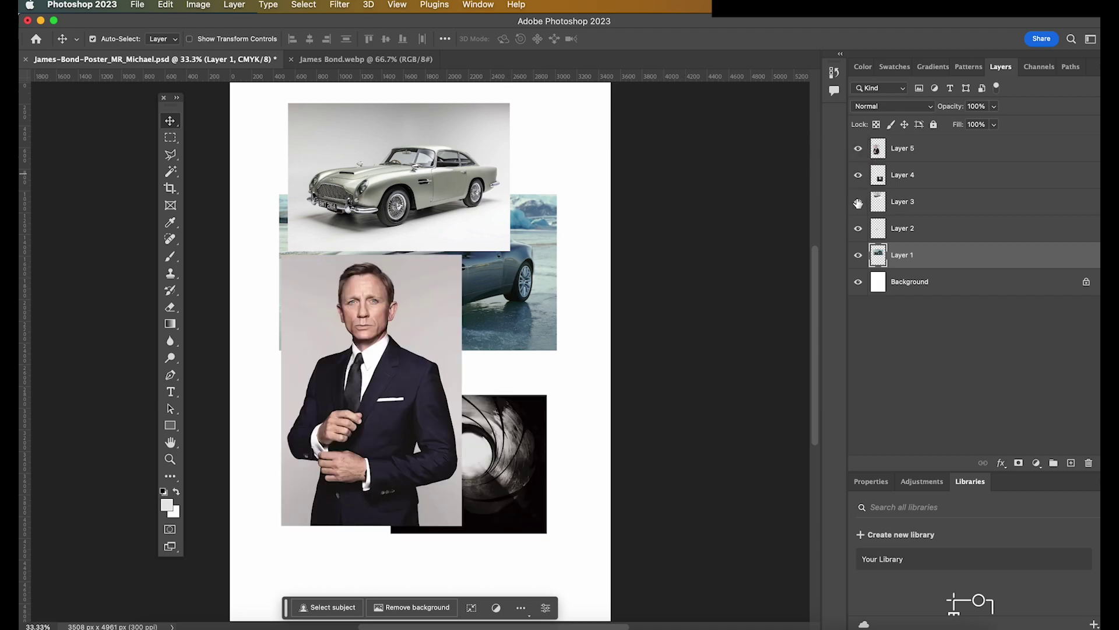
{"action": "left_click", "coordinate": [858, 202]}
{"action": "left_click", "coordinate": [858, 202]}
{"action": "left_click", "coordinate": [858, 256]}
{"action": "left_click", "coordinate": [858, 256]}
{"action": "left_click", "coordinate": [858, 202]}
{"action": "left_click", "coordinate": [859, 175]}
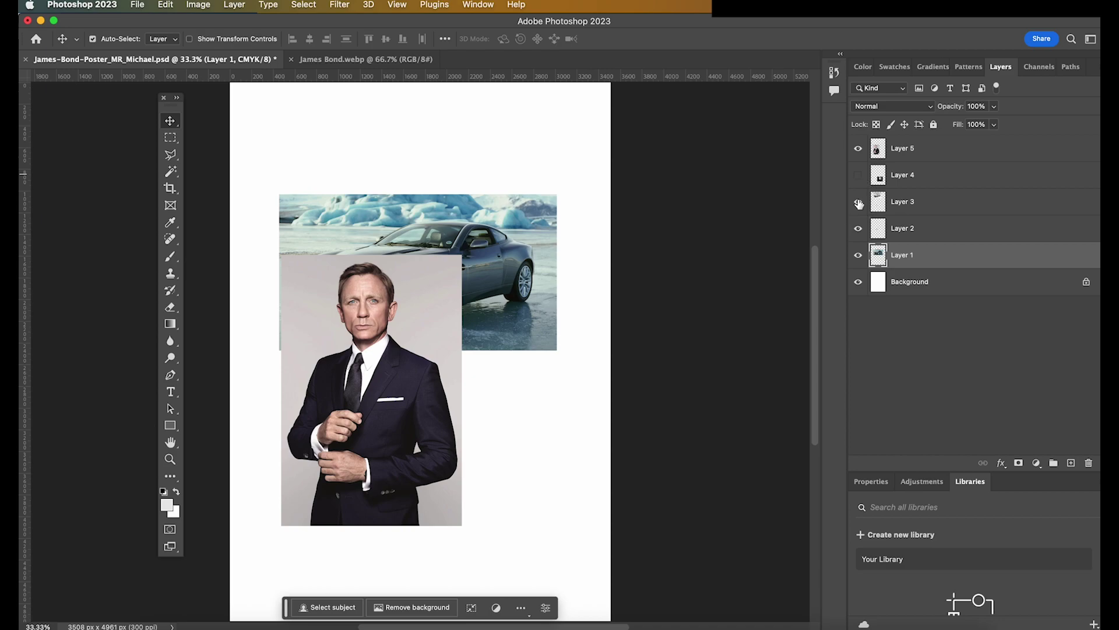
{"action": "left_click", "coordinate": [858, 201]}
{"action": "left_click", "coordinate": [859, 176]}
- Reorder the layers to Layer 5, 2, 3, 1, 4 above Background
{"action": "left_click", "coordinate": [936, 180]}
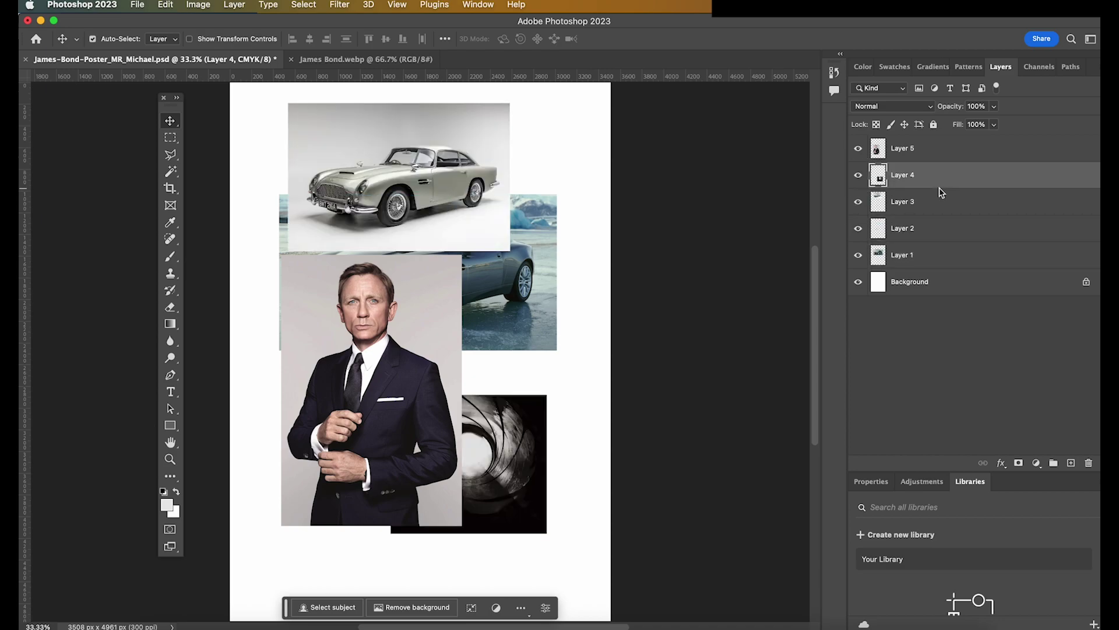
{"action": "left_click_drag", "start_coordinate": [939, 260], "coordinate": [944, 229]}
{"action": "left_click_drag", "start_coordinate": [945, 180], "coordinate": [946, 209]}
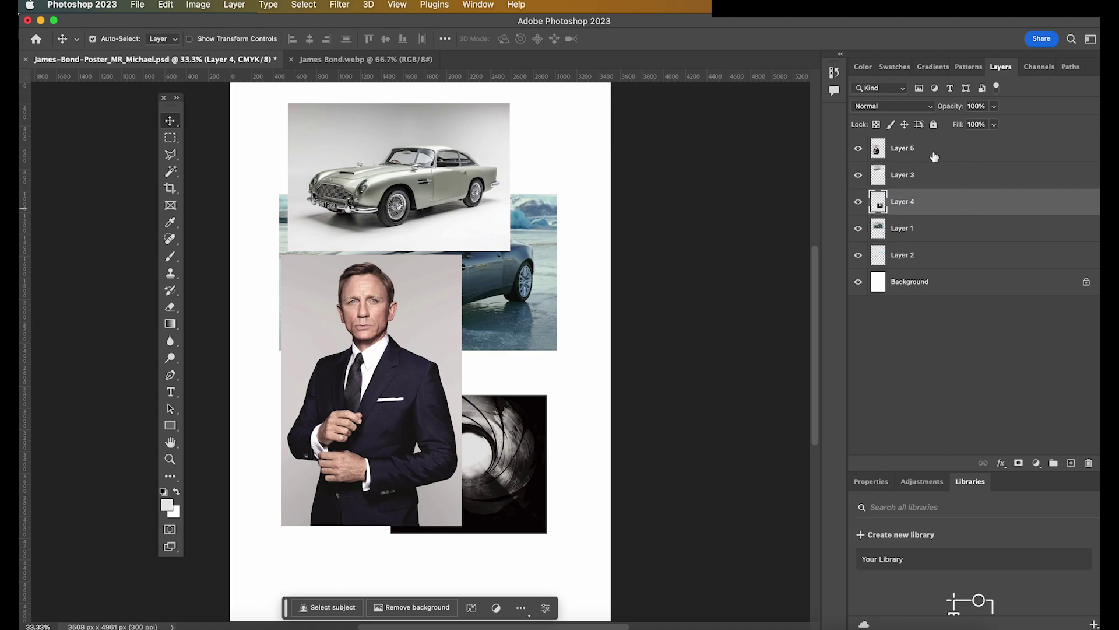
{"action": "mouse_move", "coordinate": [954, 156]}
{"action": "left_mouse_down"}
{"action": "mouse_move", "coordinate": [952, 182]}
{"action": "mouse_move", "coordinate": [955, 160]}
{"action": "left_mouse_up"}
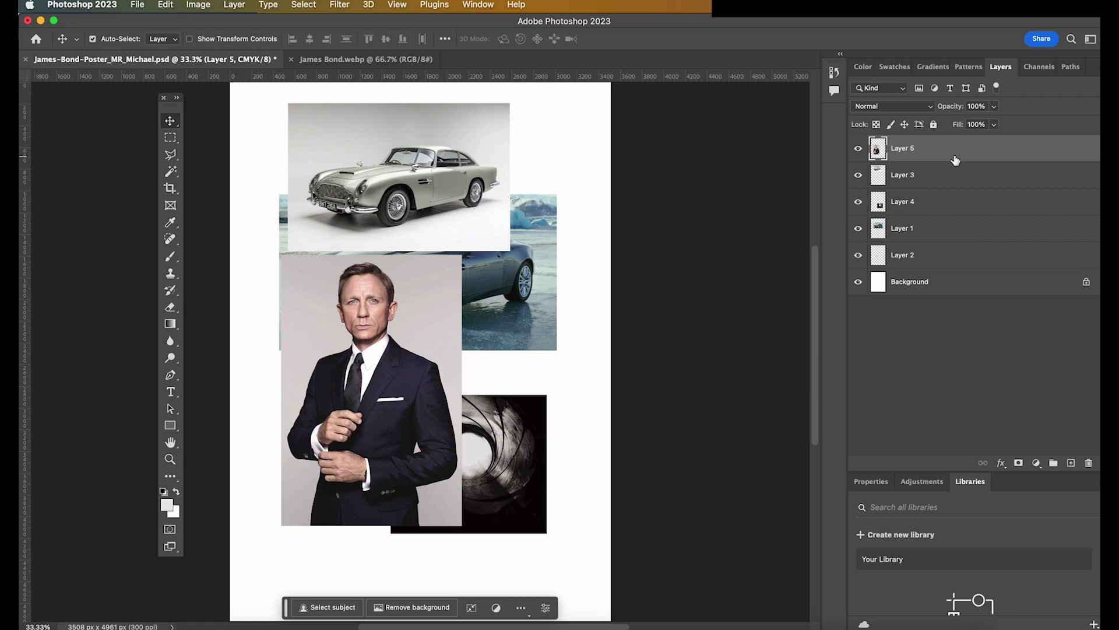
{"action": "left_click_drag", "start_coordinate": [965, 250], "coordinate": [964, 175]}
{"action": "left_click", "coordinate": [944, 256]}
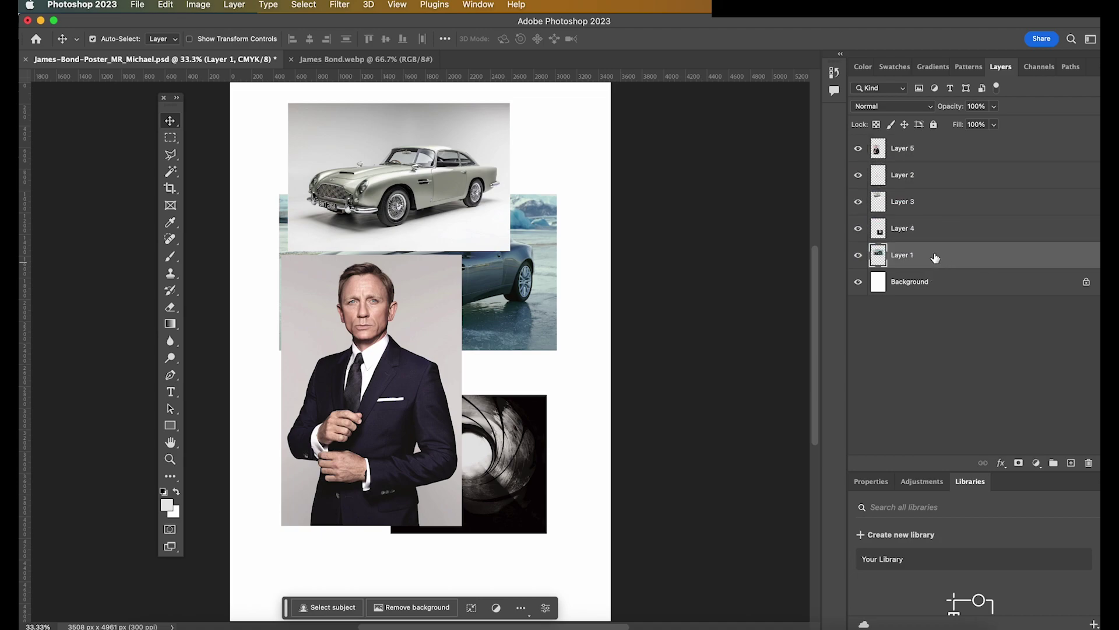
{"action": "left_click_drag", "start_coordinate": [935, 257], "coordinate": [940, 230]}
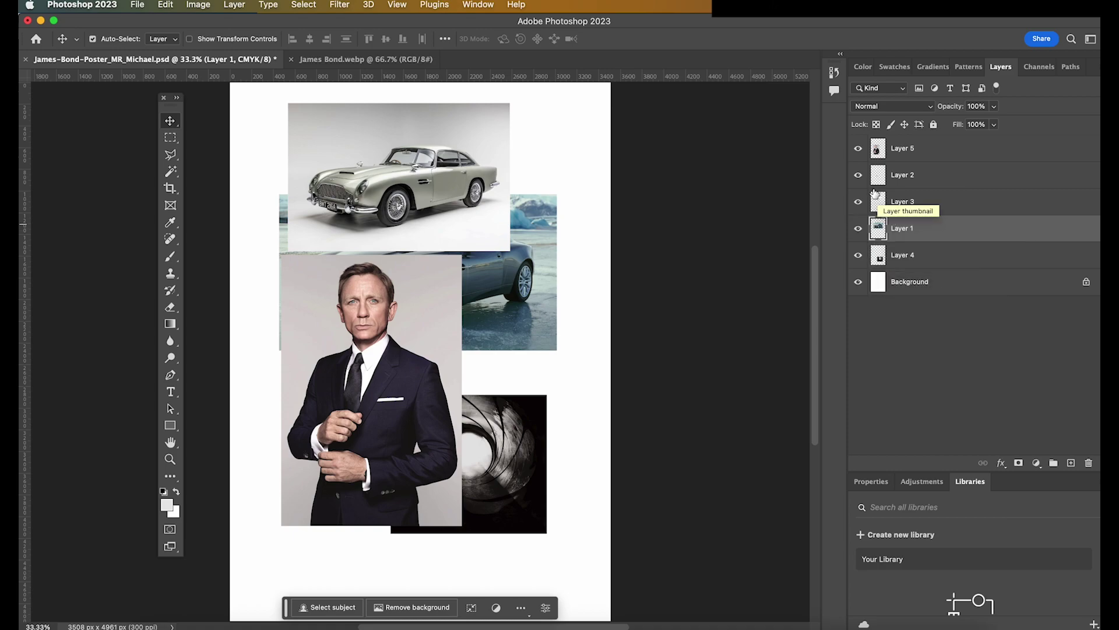
- Show only the Bond photo layer and transform it, flipping it horizontally
{"action": "left_click", "coordinate": [858, 148], "text": "alt"}
{"action": "mouse_move", "coordinate": [416, 284]}
{"action": "left_mouse_down"}
{"action": "mouse_move", "coordinate": [459, 258]}
{"action": "mouse_move", "coordinate": [436, 281]}
{"action": "left_mouse_up"}
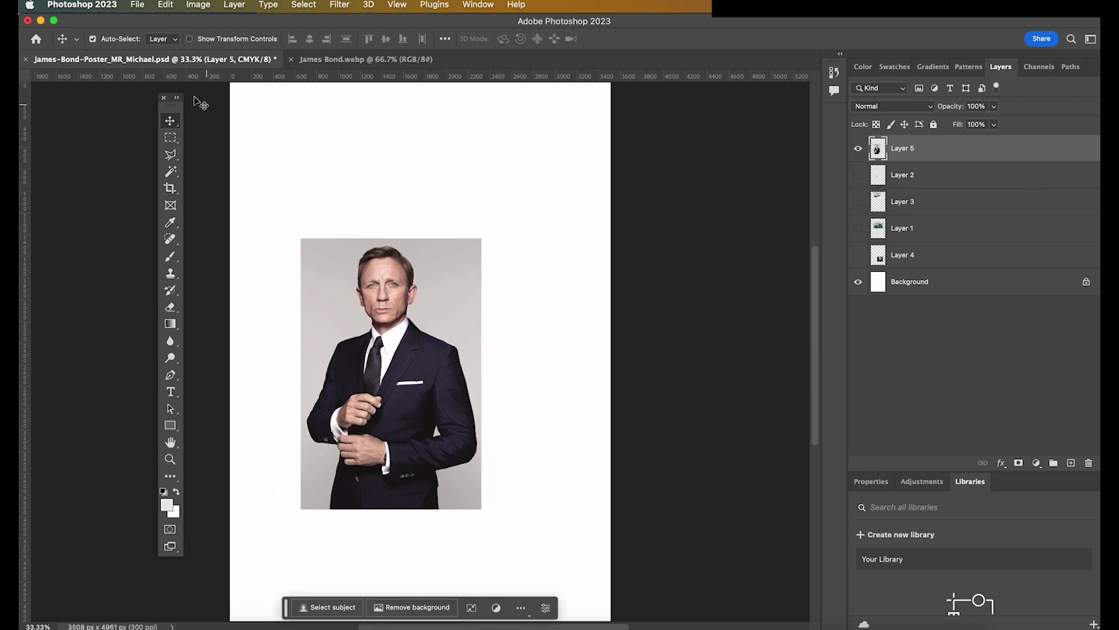
{"action": "left_click", "coordinate": [189, 40]}
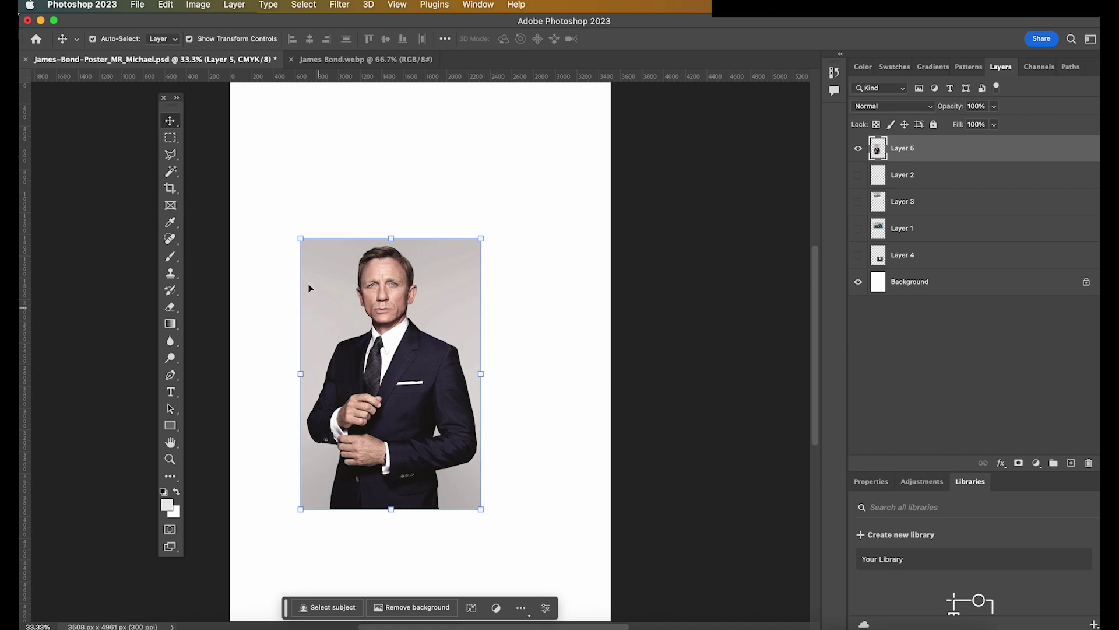
{"action": "mouse_move", "coordinate": [296, 238]}
{"action": "left_mouse_down"}
{"action": "mouse_move", "coordinate": [368, 317]}
{"action": "mouse_move", "coordinate": [280, 220]}
{"action": "mouse_move", "coordinate": [350, 290]}
{"action": "mouse_move", "coordinate": [317, 245]}
{"action": "left_mouse_up"}
{"action": "left_click_drag", "start_coordinate": [481, 240], "coordinate": [488, 267]}
{"action": "key", "text": "super+z"}
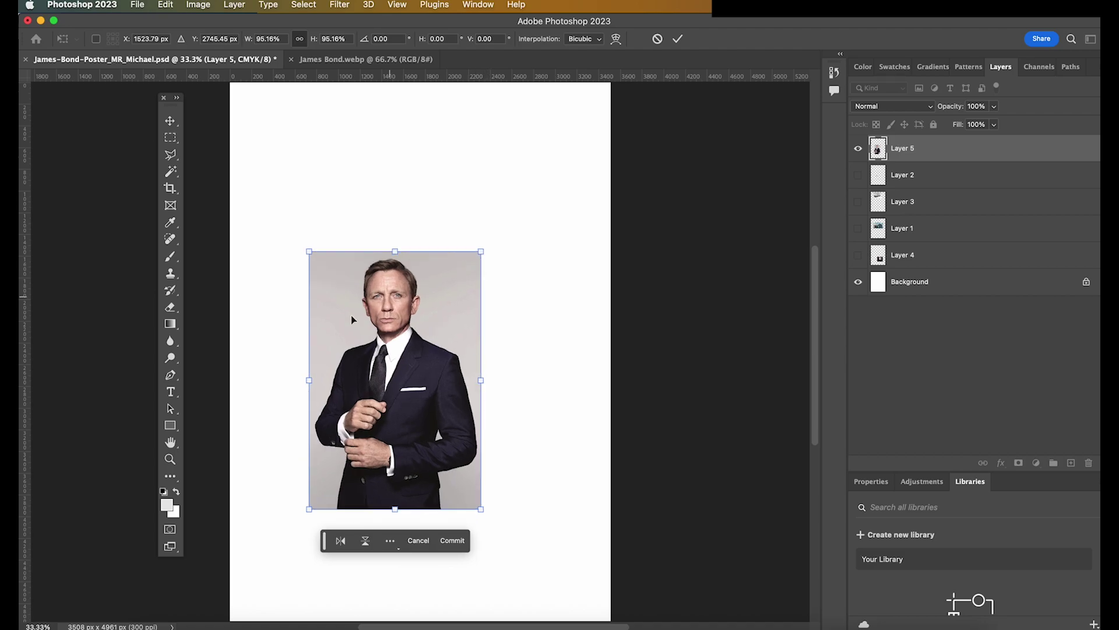
{"action": "right_click", "coordinate": [355, 335]}
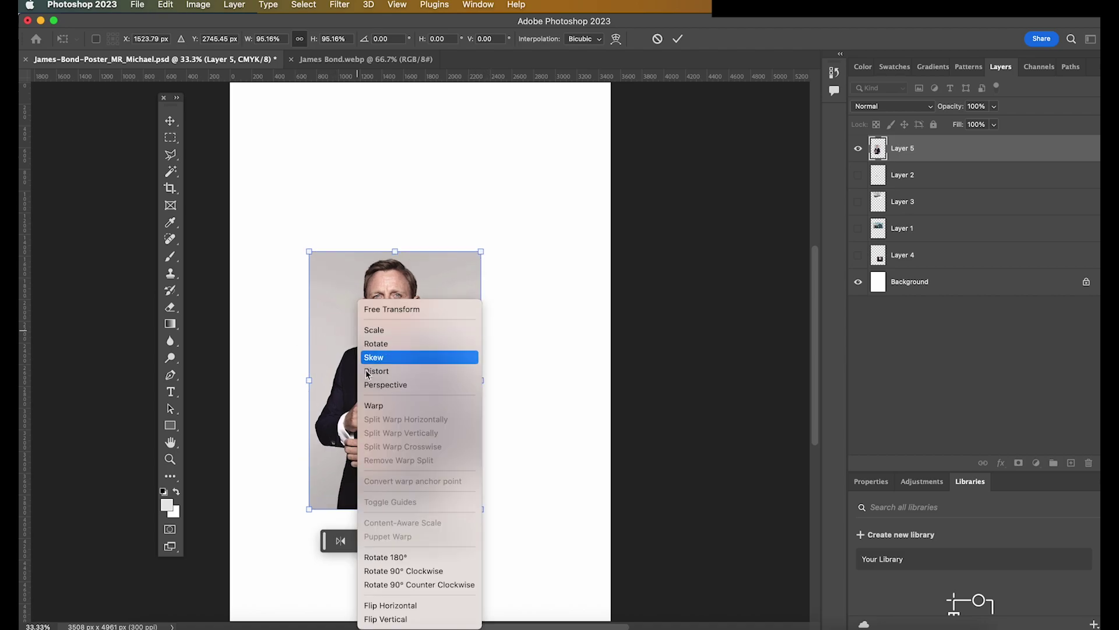
{"action": "left_click", "coordinate": [418, 604]}
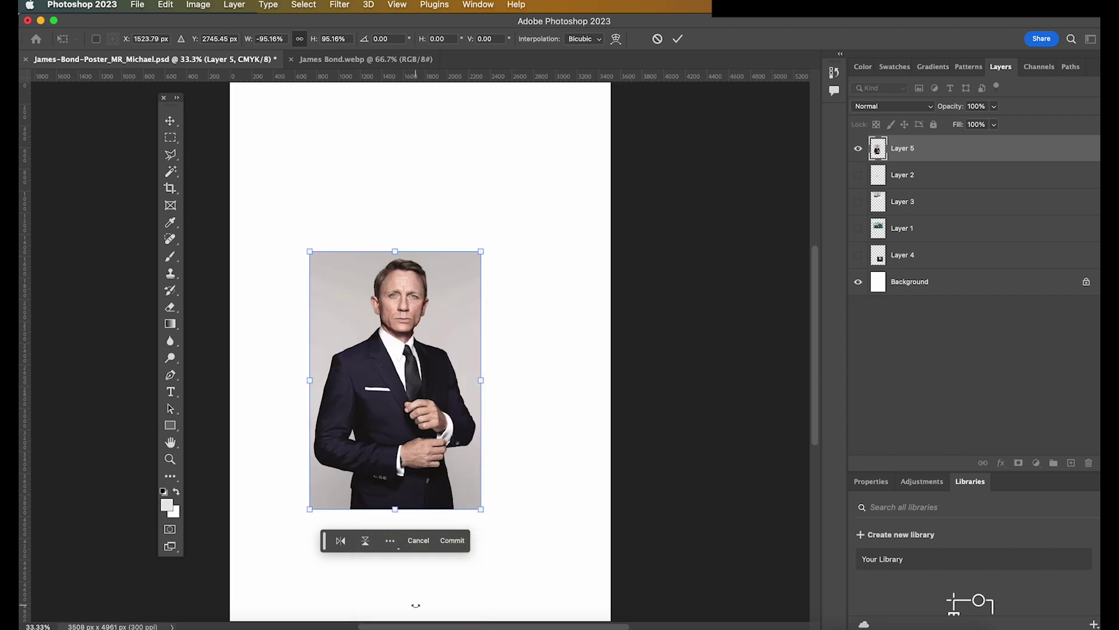
{"action": "left_click", "coordinate": [453, 541]}
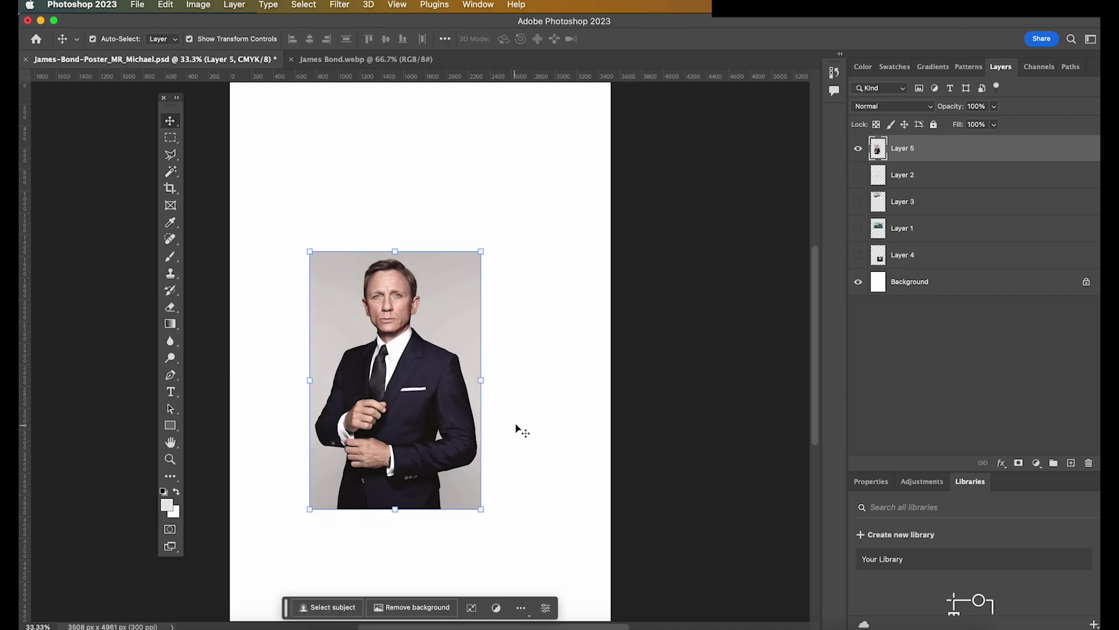
- Move the Bond photo to the lower right and enlarge it to about 162%
{"action": "left_click_drag", "start_coordinate": [445, 318], "coordinate": [569, 420]}
{"action": "left_click_drag", "start_coordinate": [434, 352], "coordinate": [313, 198]}
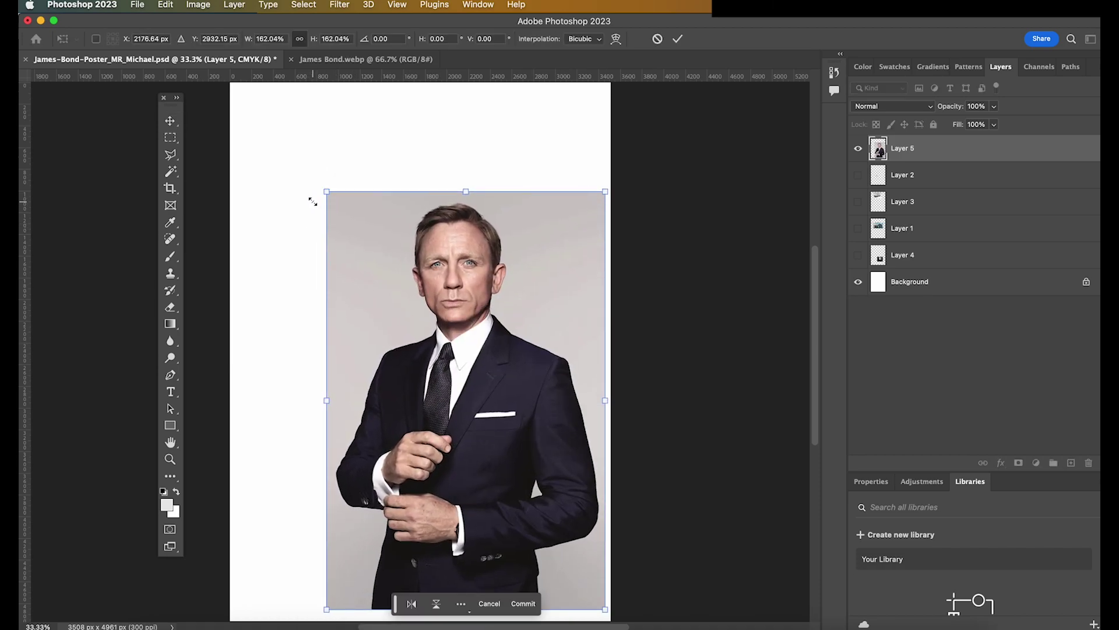
{"action": "key", "text": "Return"}
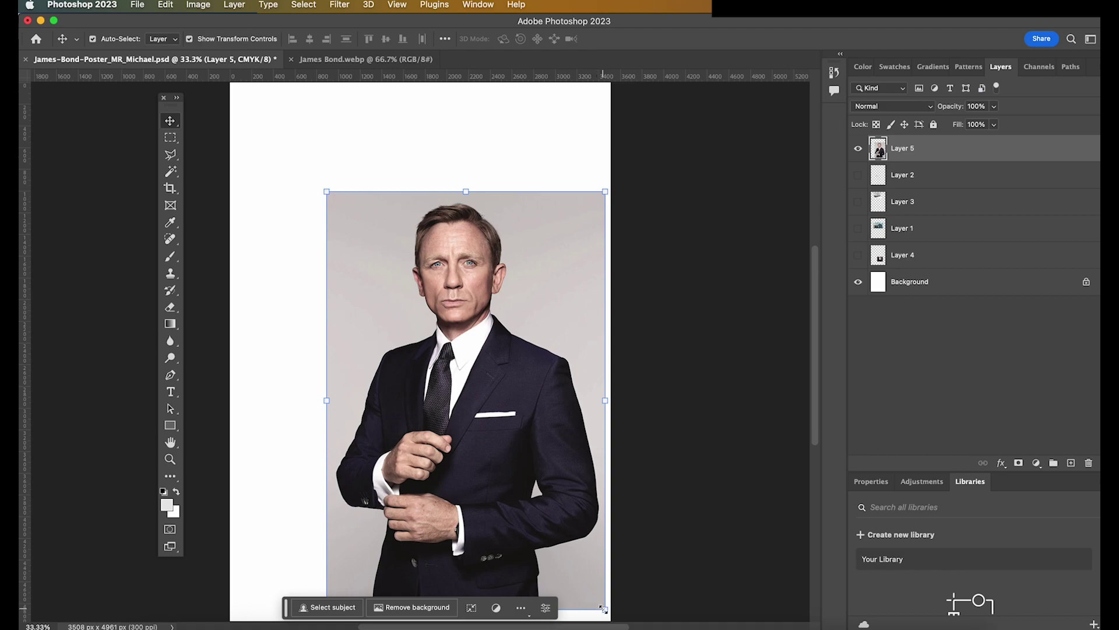
{"action": "left_click_drag", "start_coordinate": [604, 609], "coordinate": [609, 614]}
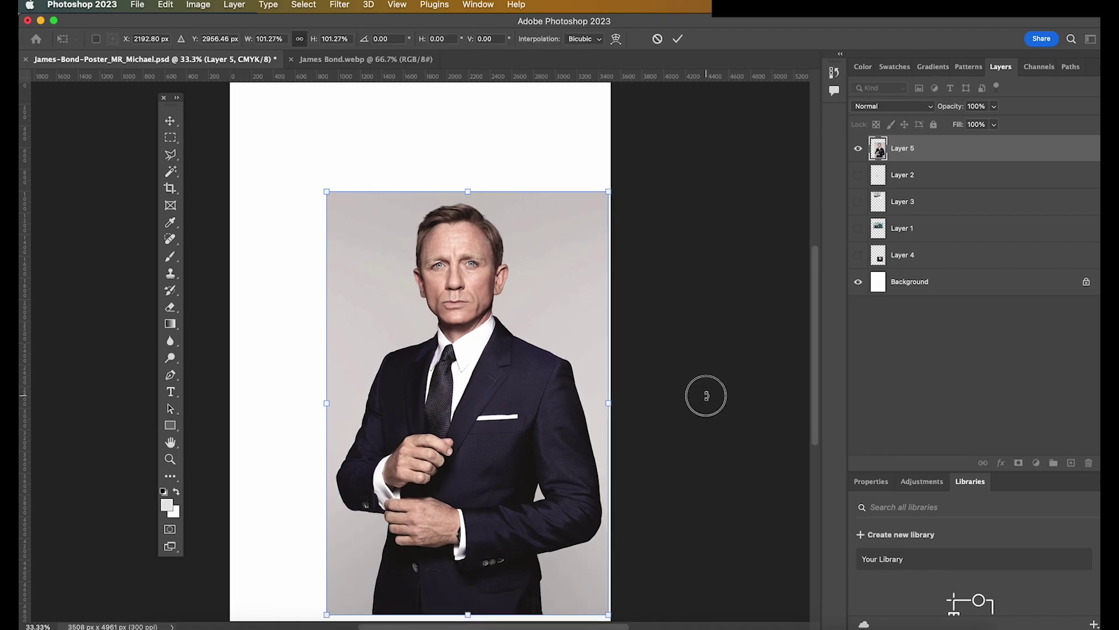
- Show the silver car on Layer 3, move it bottom-left and stack it above Layer 5
{"action": "left_click", "coordinate": [706, 396]}
{"action": "left_click", "coordinate": [474, 162]}
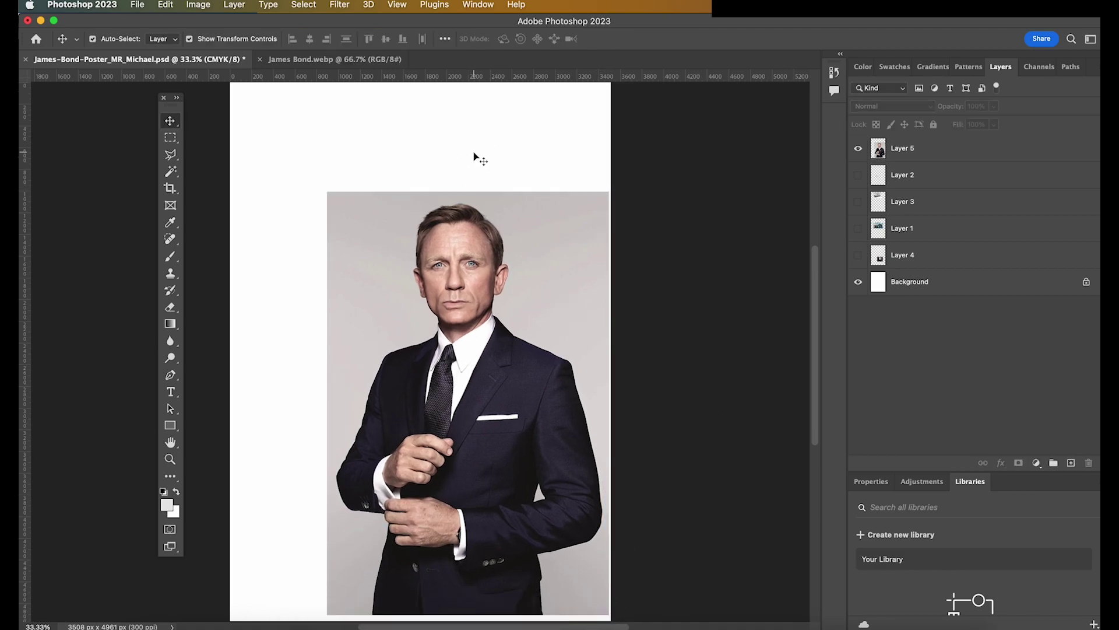
{"action": "left_click", "coordinate": [444, 241]}
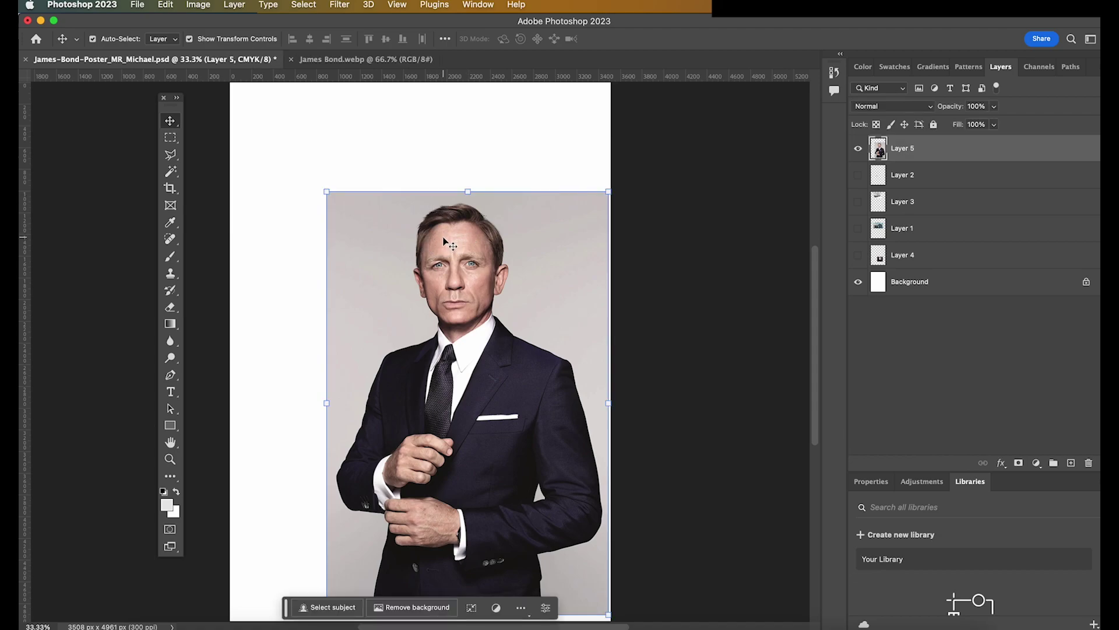
{"action": "left_click_drag", "start_coordinate": [443, 241], "coordinate": [485, 219]}
{"action": "left_click", "coordinate": [859, 202]}
{"action": "left_click", "coordinate": [933, 201]}
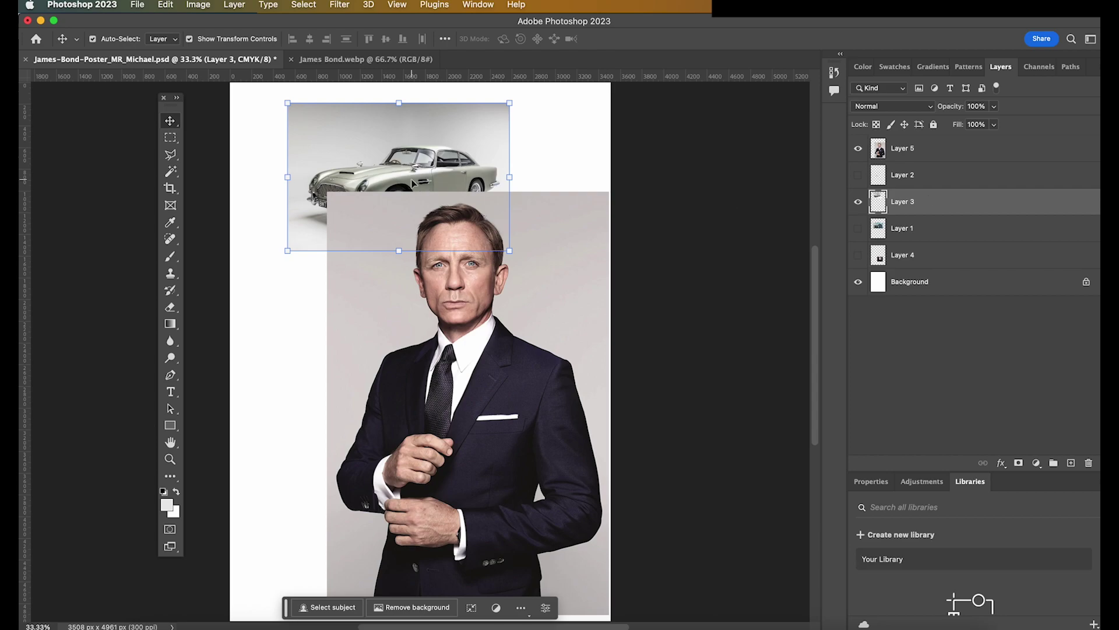
{"action": "left_click_drag", "start_coordinate": [410, 186], "coordinate": [356, 535]}
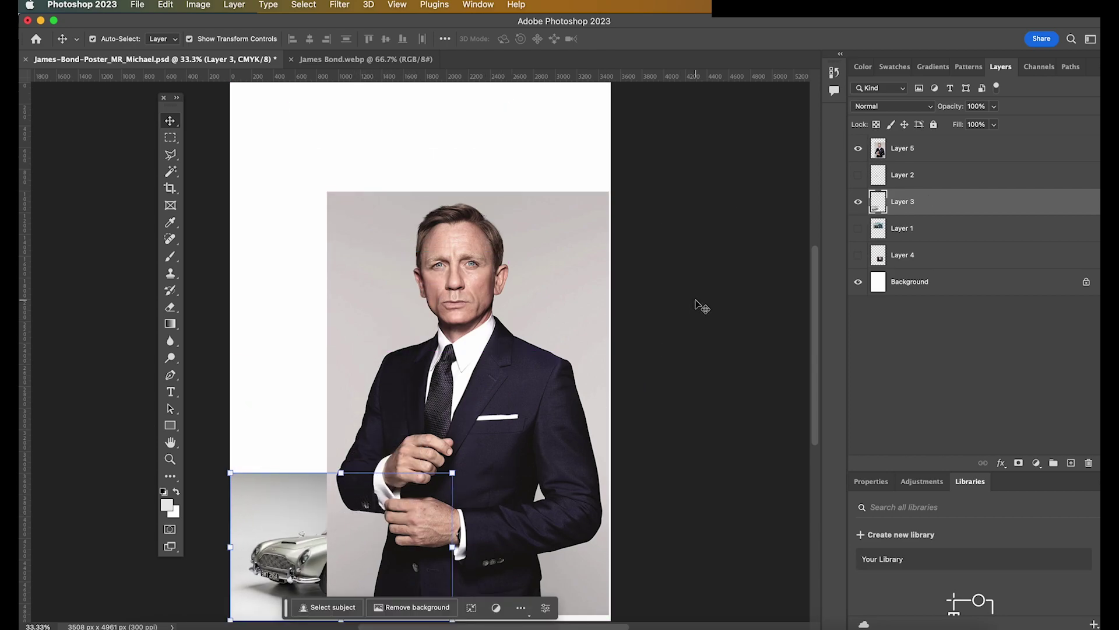
{"action": "left_click_drag", "start_coordinate": [958, 200], "coordinate": [956, 147]}
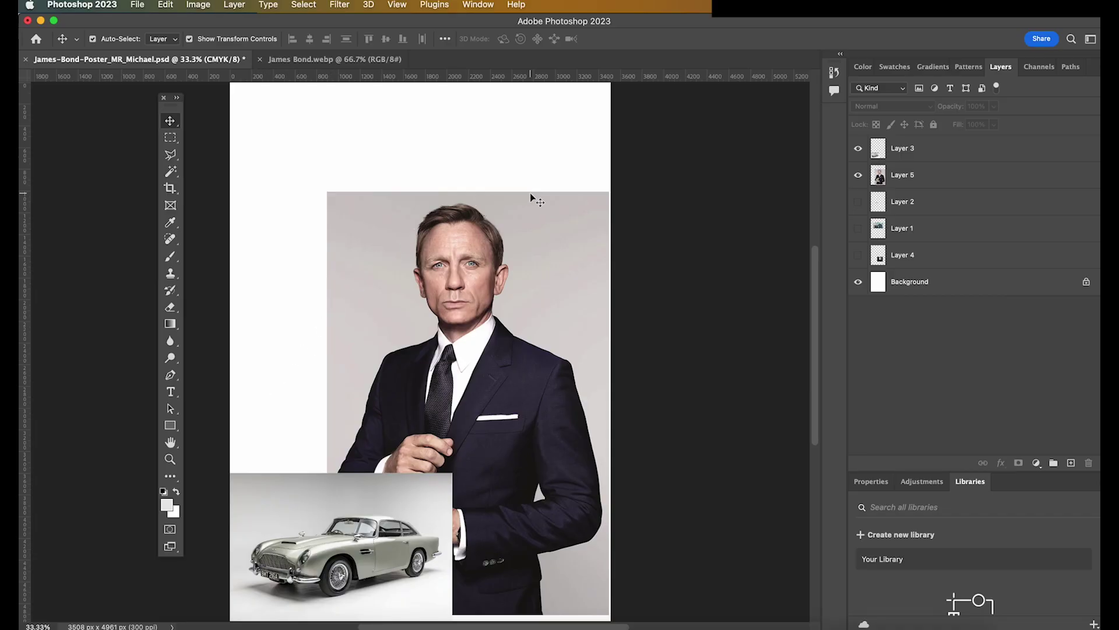
- Mask Bond out of his grey background on Layer 5 using Select Subject
{"action": "left_click", "coordinate": [557, 194]}
{"action": "key", "text": "m"}
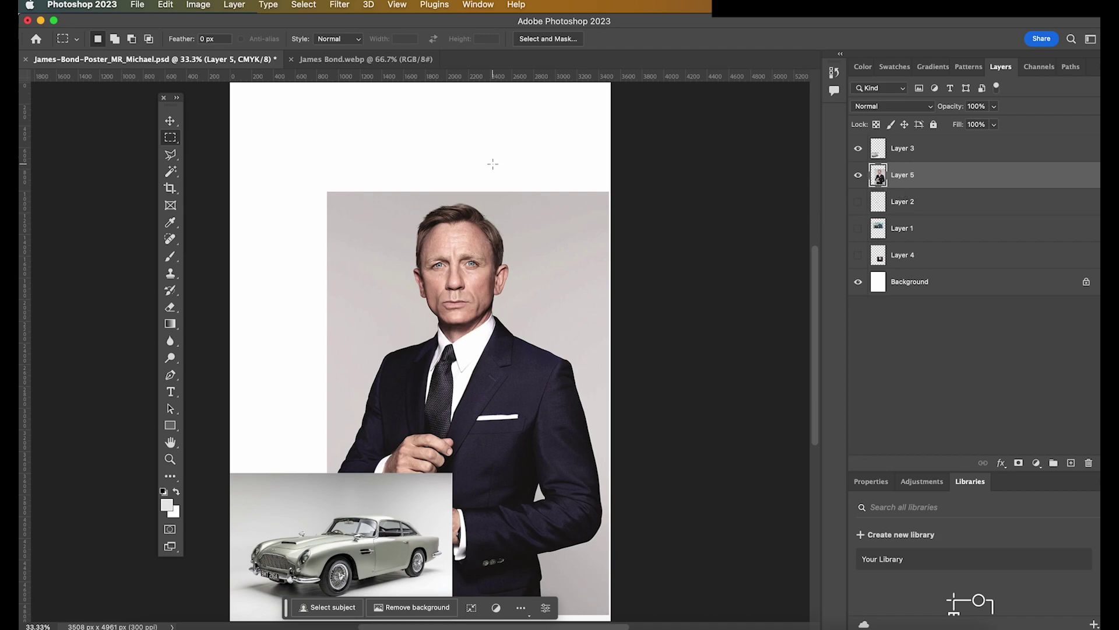
{"action": "left_click", "coordinate": [172, 176]}
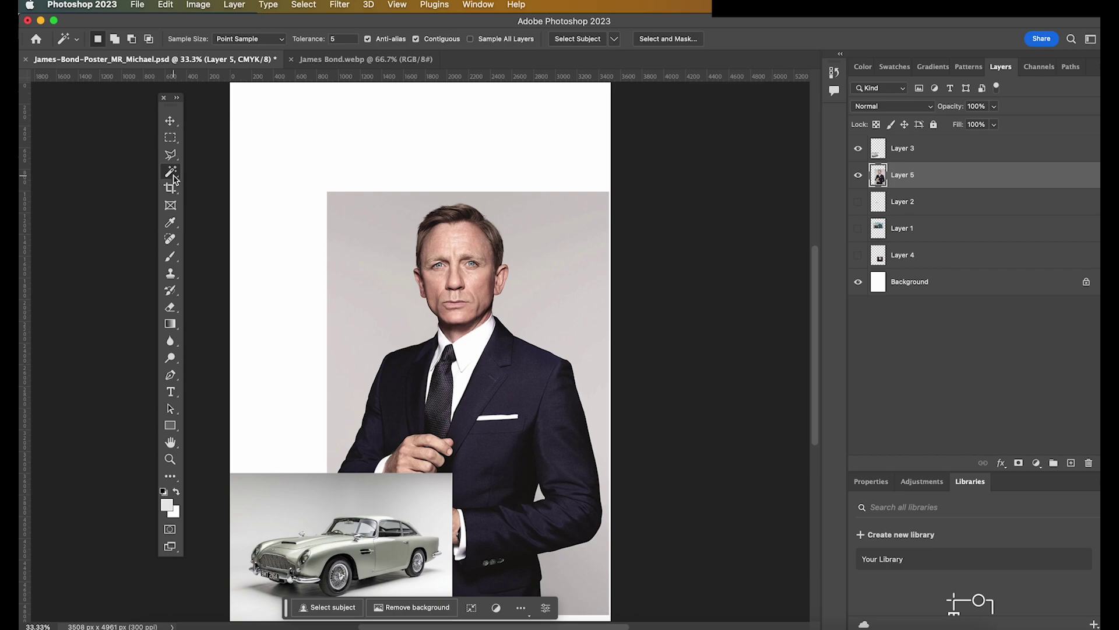
{"action": "left_click", "coordinate": [570, 39]}
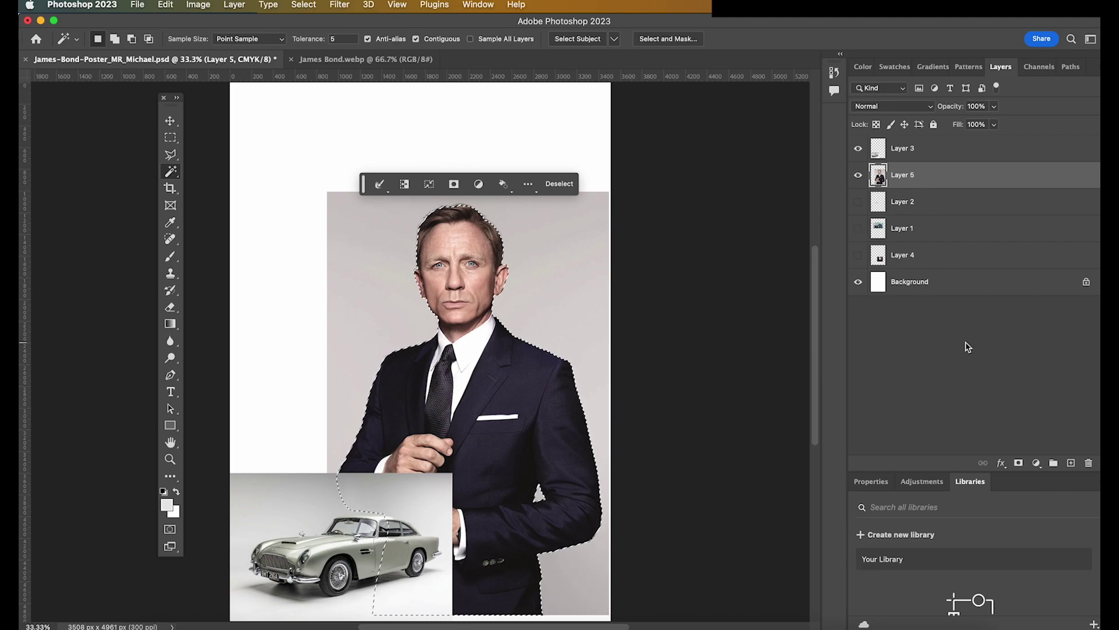
{"action": "left_click", "coordinate": [1020, 463]}
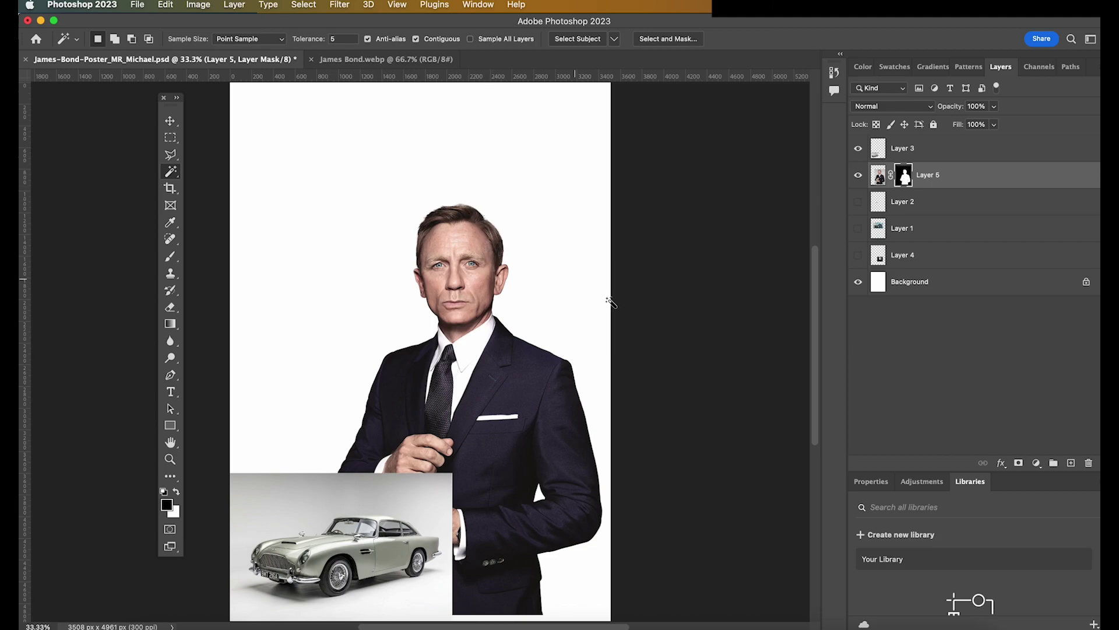
- Mask the silver car on Layer 3 from its backdrop and nudge it into the bottom-left corner
{"action": "left_click", "coordinate": [953, 152]}
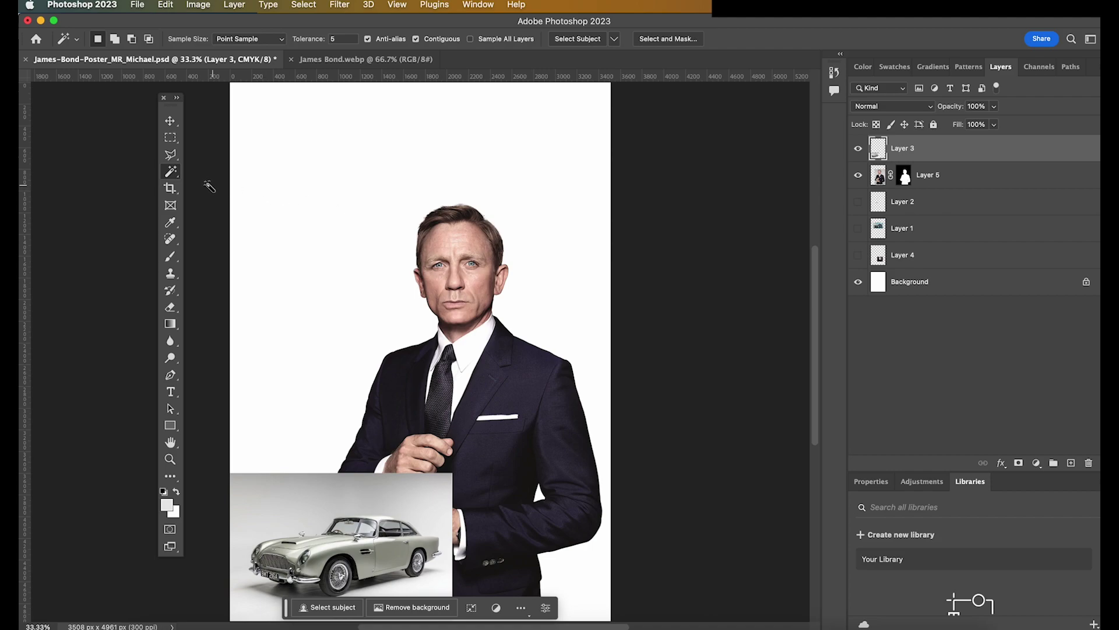
{"action": "left_click", "coordinate": [564, 38]}
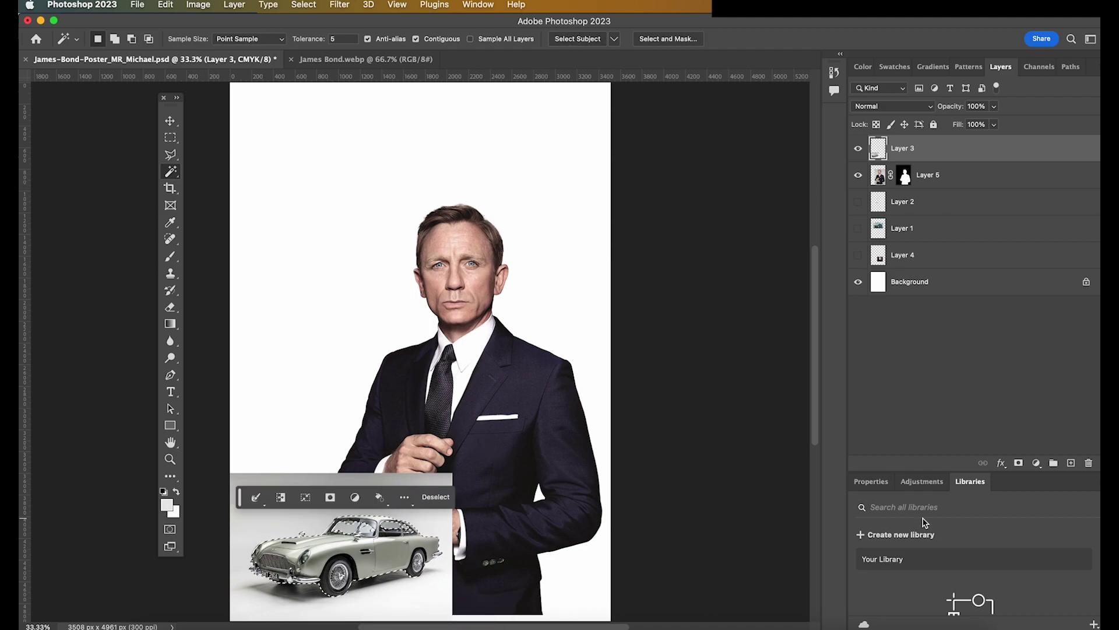
{"action": "left_click", "coordinate": [1019, 462]}
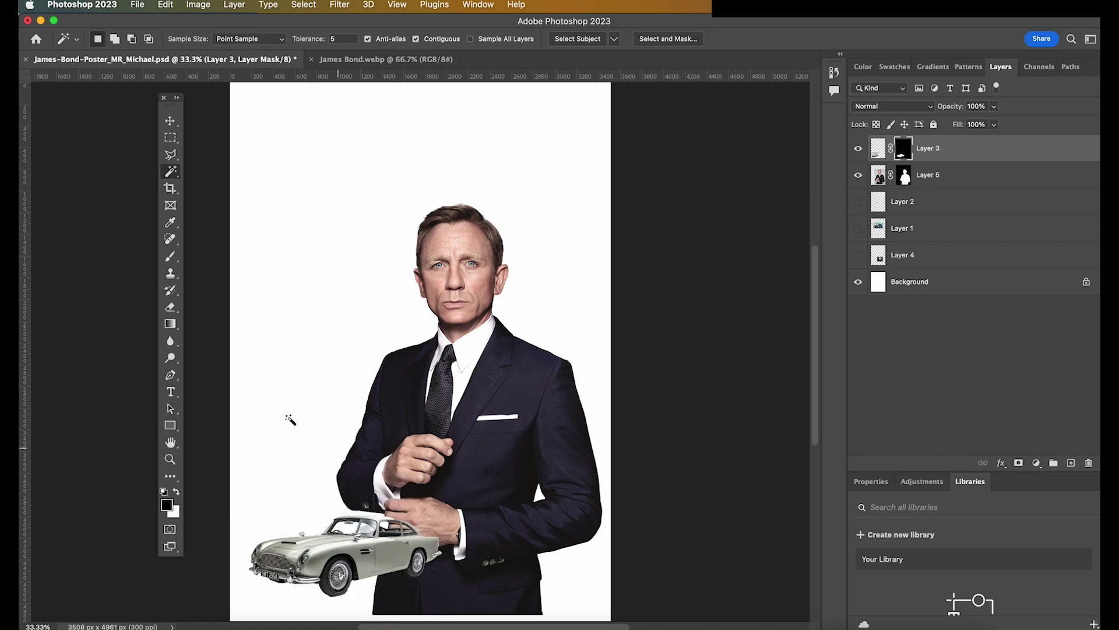
{"action": "left_click", "coordinate": [169, 123]}
{"action": "left_click_drag", "start_coordinate": [275, 522], "coordinate": [284, 570]}
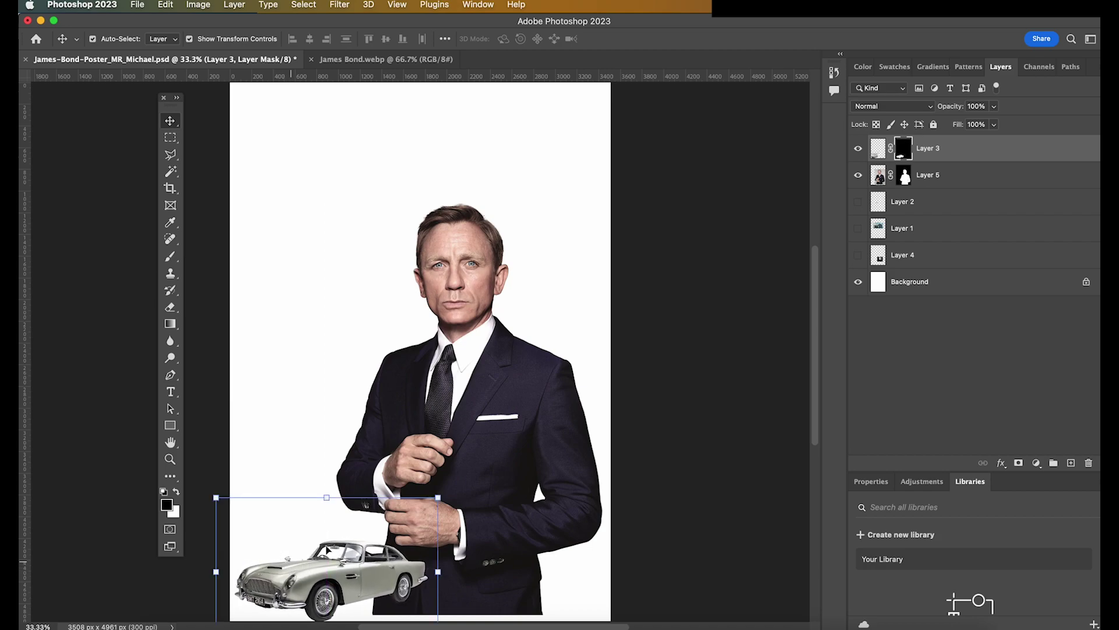
- Show the gold 007 logo and the ice car image, moving the ice car to the top
{"action": "left_click", "coordinate": [648, 448]}
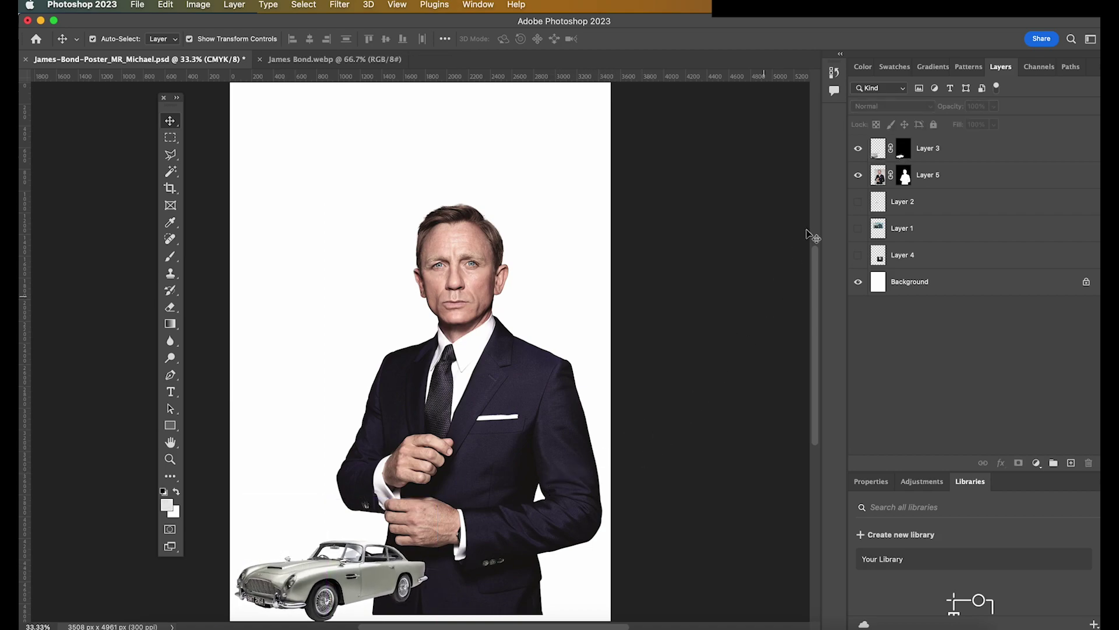
{"action": "left_click", "coordinate": [860, 204]}
{"action": "left_click", "coordinate": [860, 230]}
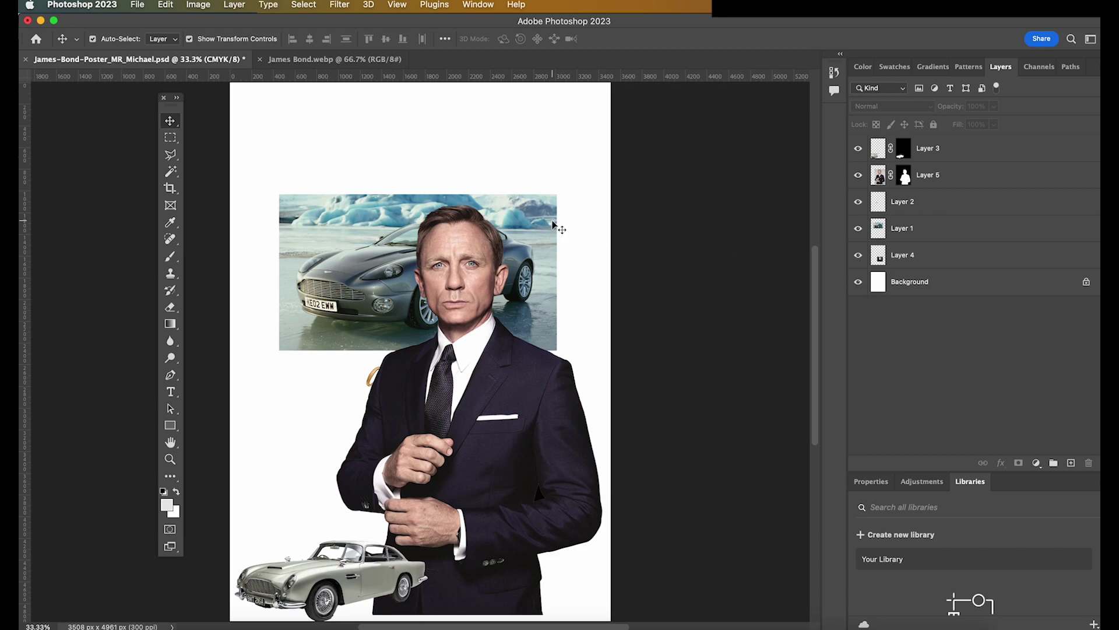
{"action": "left_click_drag", "start_coordinate": [356, 237], "coordinate": [317, 137]}
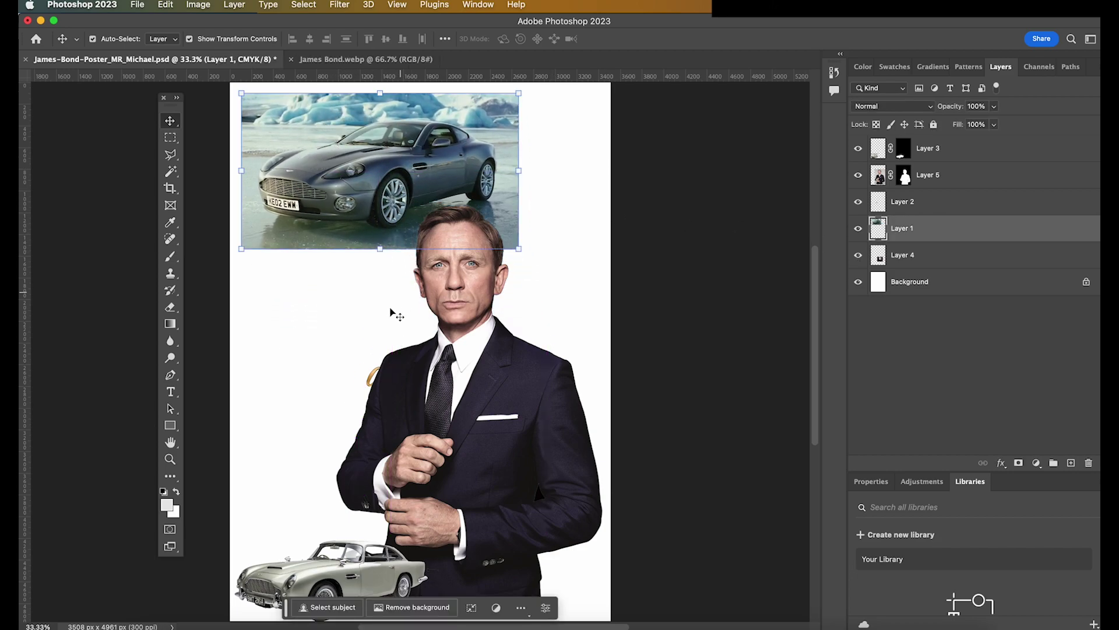
{"action": "left_click_drag", "start_coordinate": [373, 379], "coordinate": [293, 284]}
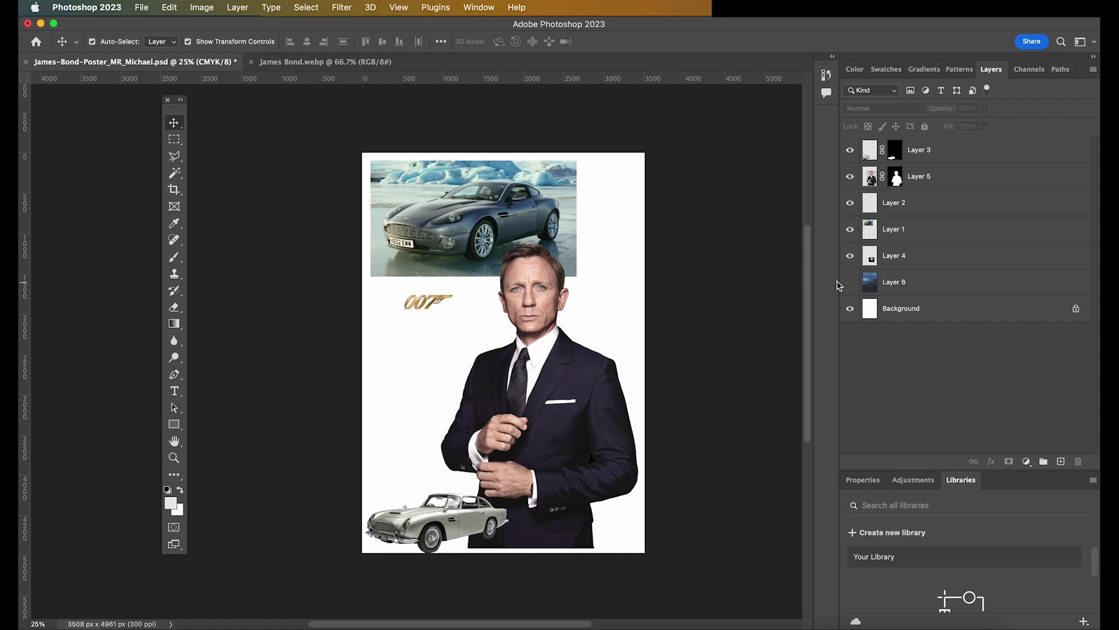
- Reveal the dusky city skyline background and hide both Aston Martin layers
{"action": "left_click", "coordinate": [850, 283]}
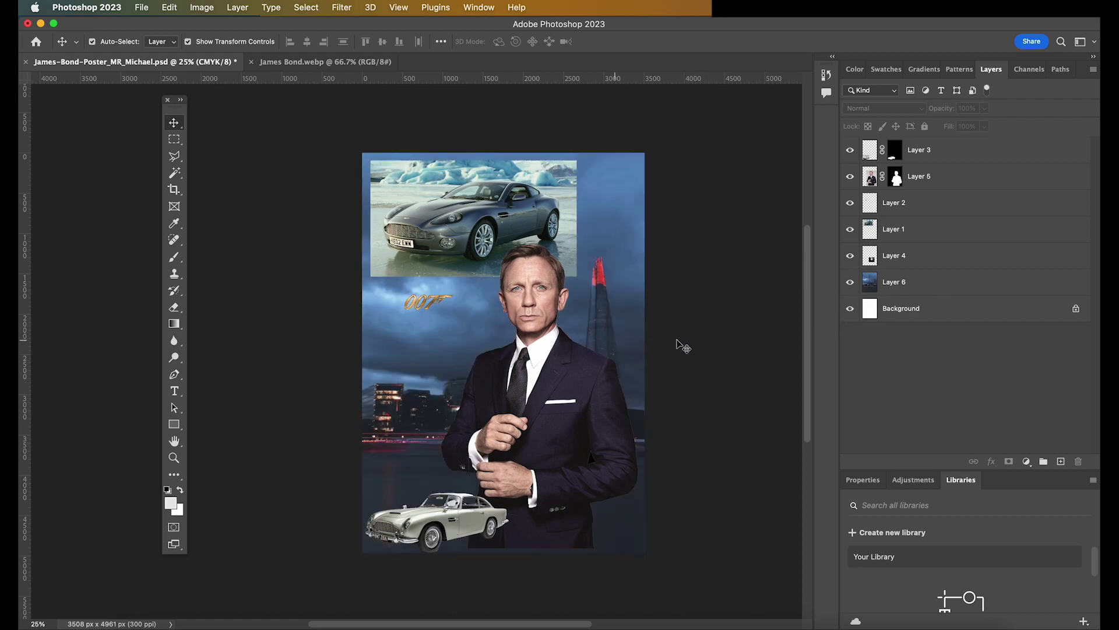
{"action": "left_click", "coordinate": [564, 200]}
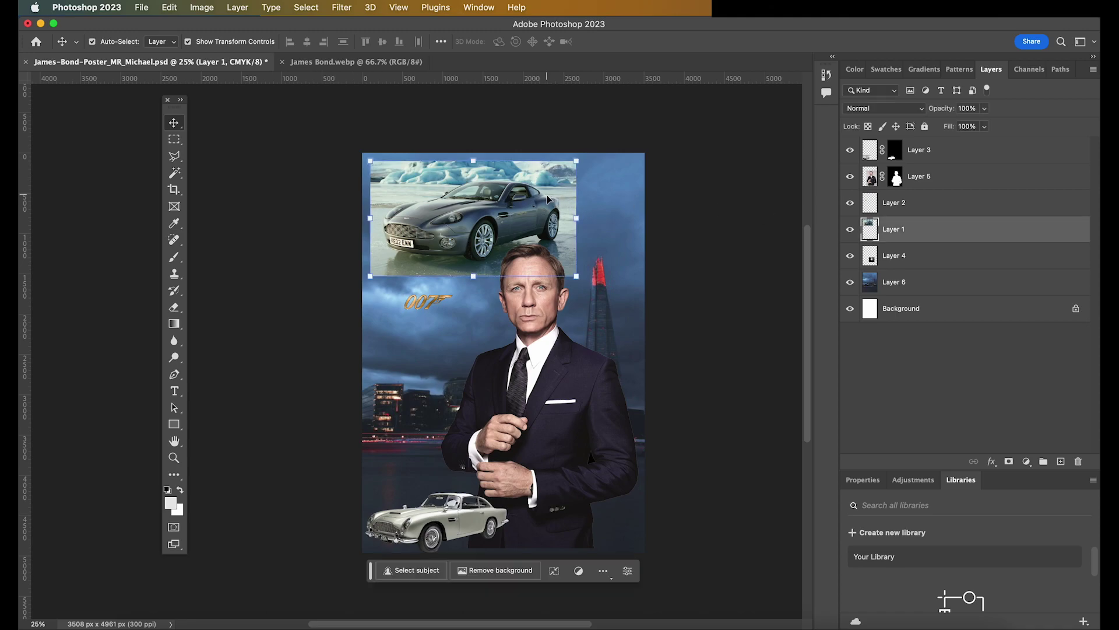
{"action": "left_click", "coordinate": [851, 229]}
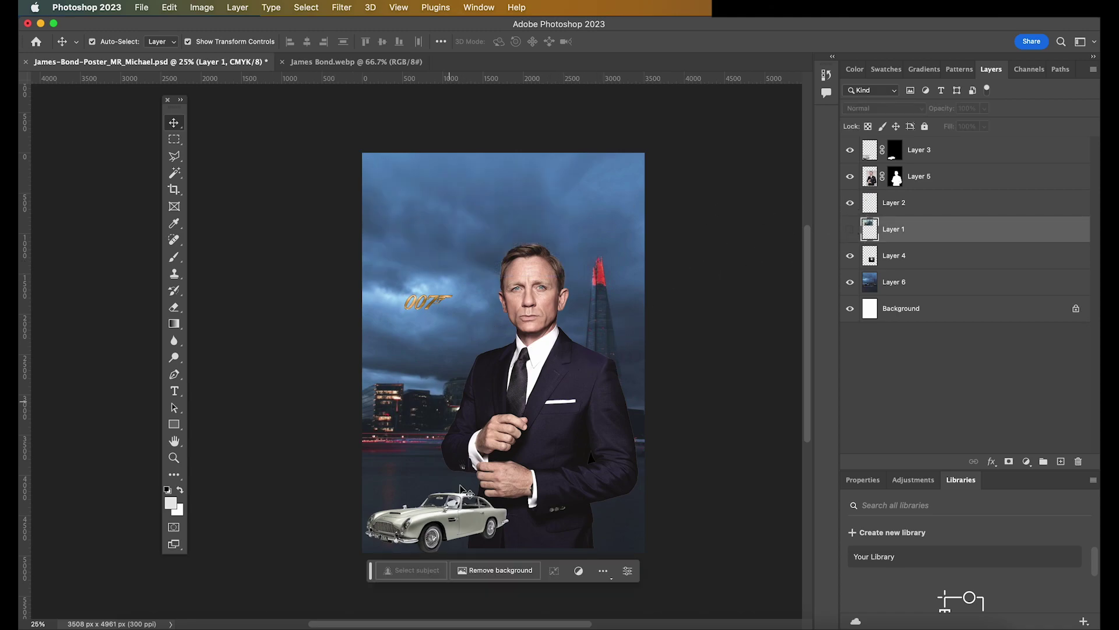
{"action": "left_click", "coordinate": [449, 520]}
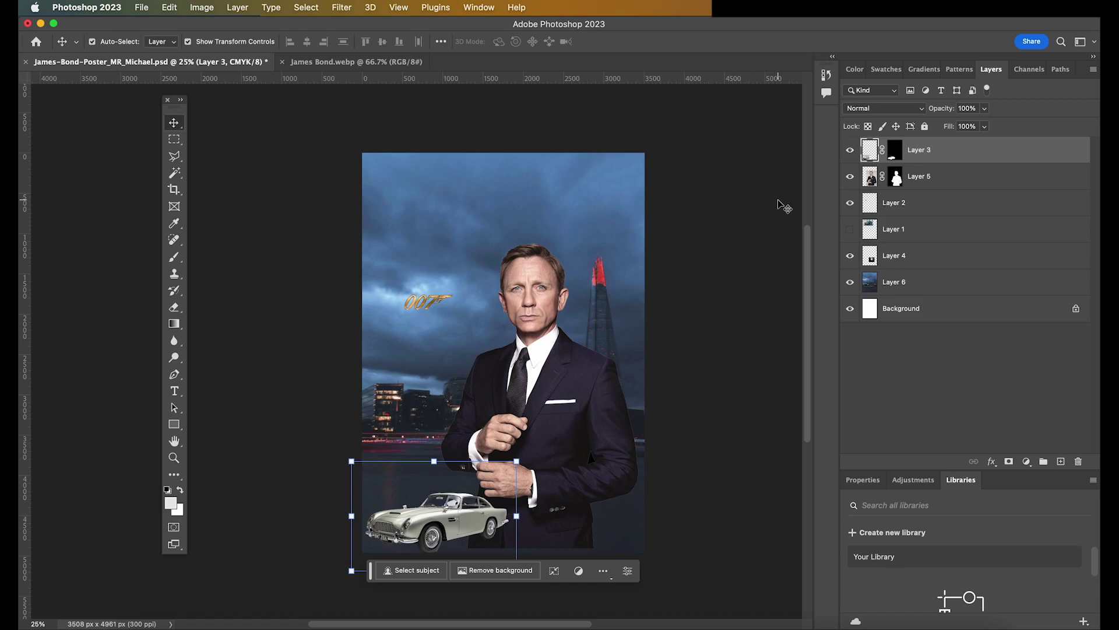
{"action": "left_click", "coordinate": [850, 150]}
{"action": "left_click", "coordinate": [438, 301]}
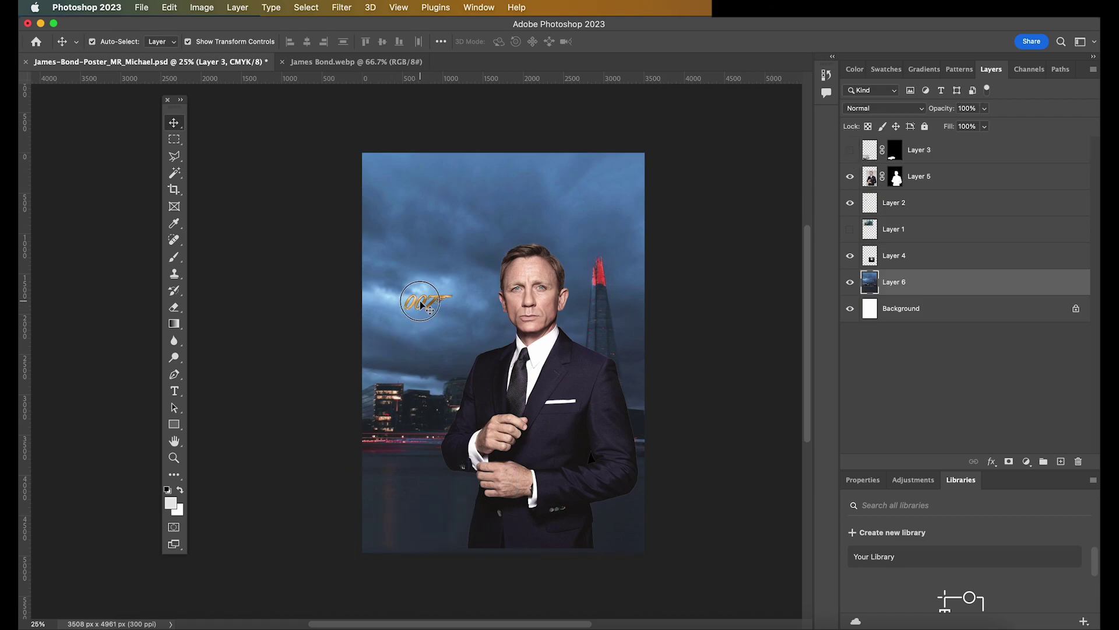
- Scale the gold 007 logo up to about 614% and position it across the poster's top
{"action": "left_click", "coordinate": [439, 304]}
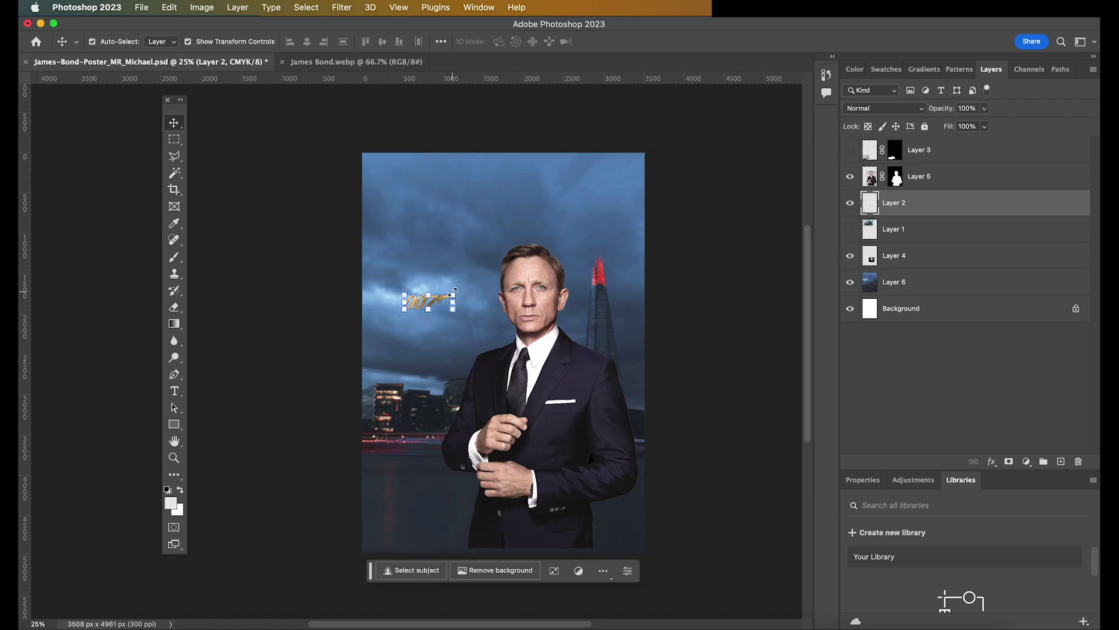
{"action": "left_click_drag", "start_coordinate": [453, 293], "coordinate": [729, 182]}
{"action": "left_click_drag", "start_coordinate": [586, 228], "coordinate": [543, 180]}
{"action": "left_click_drag", "start_coordinate": [691, 263], "coordinate": [663, 244]}
{"action": "left_click", "coordinate": [698, 200]}
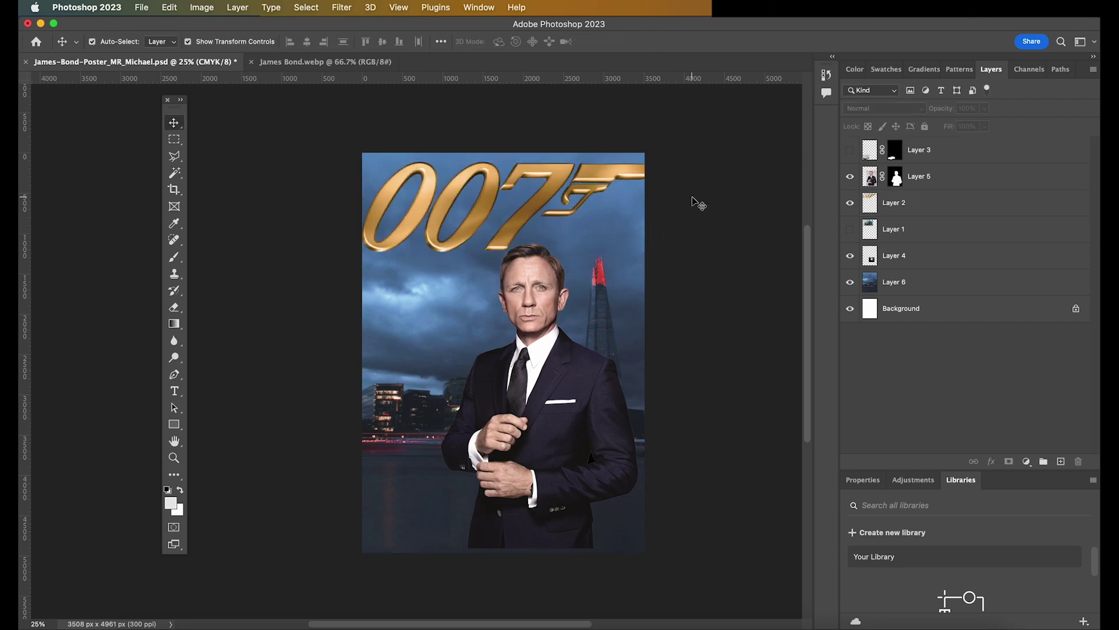
- Try adjusting the 007 logo layer's opacity, leaving it at full opacity
{"action": "left_click", "coordinate": [960, 207]}
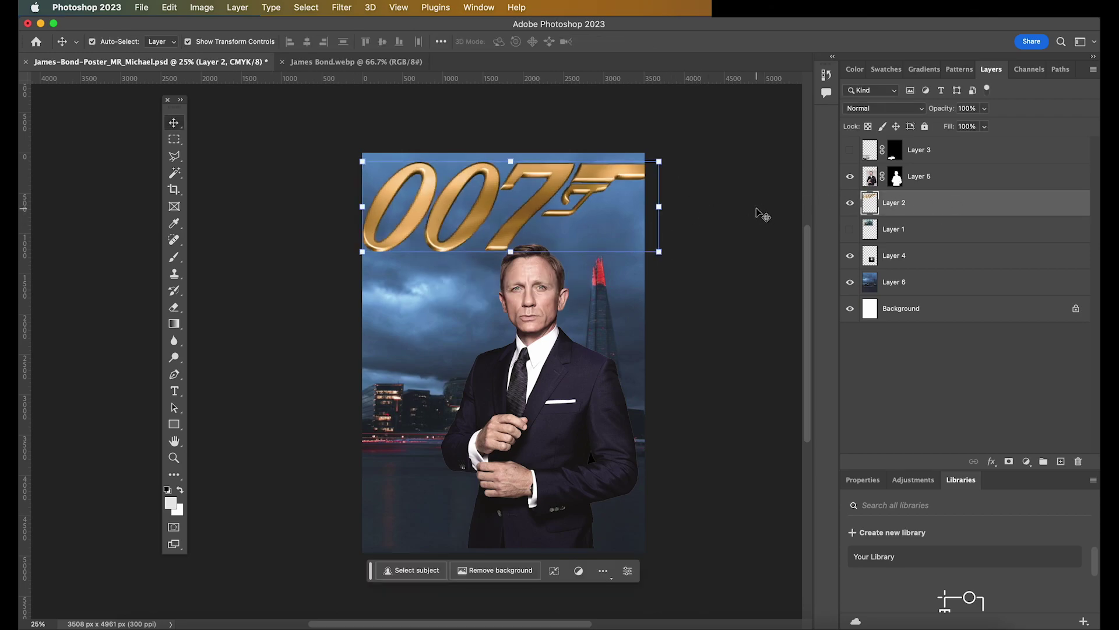
{"action": "left_click", "coordinate": [984, 109]}
{"action": "mouse_move", "coordinate": [990, 124]}
{"action": "left_mouse_down"}
{"action": "mouse_move", "coordinate": [931, 127]}
{"action": "mouse_move", "coordinate": [985, 124]}
{"action": "left_mouse_up"}
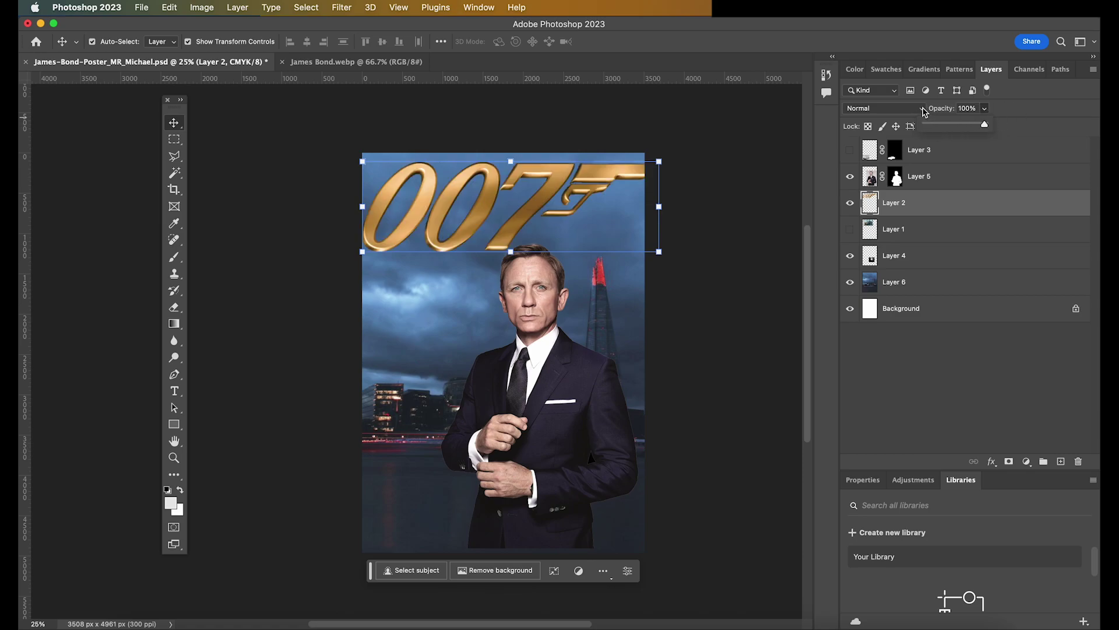
- Preview blend modes such as Darken on the 007 logo, then apply Divide
{"action": "left_click", "coordinate": [922, 109]}
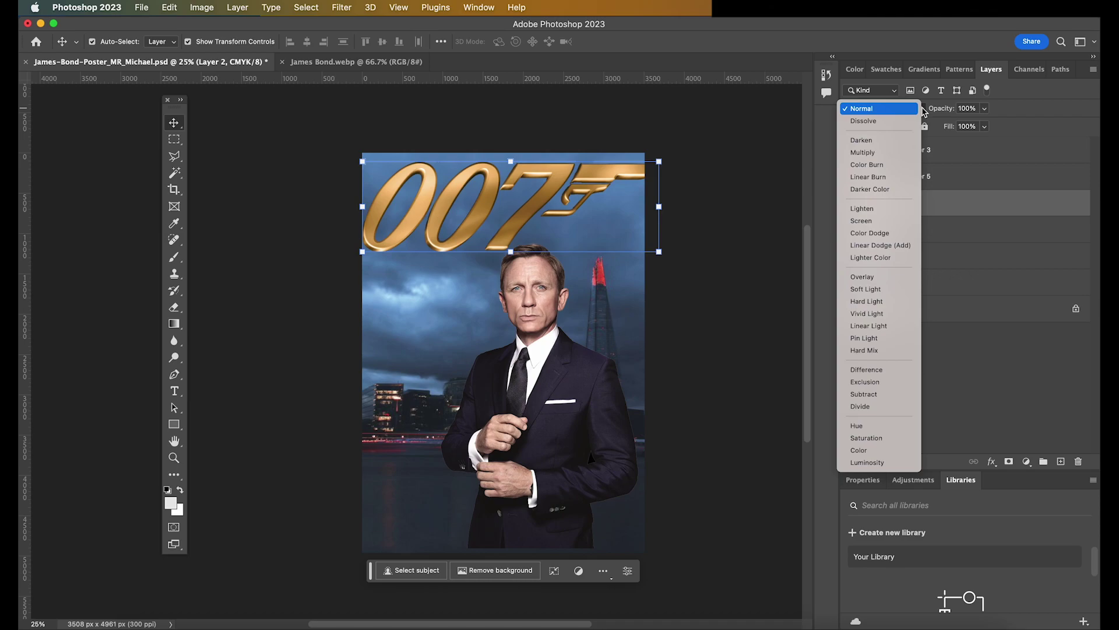
{"action": "left_click", "coordinate": [922, 109]}
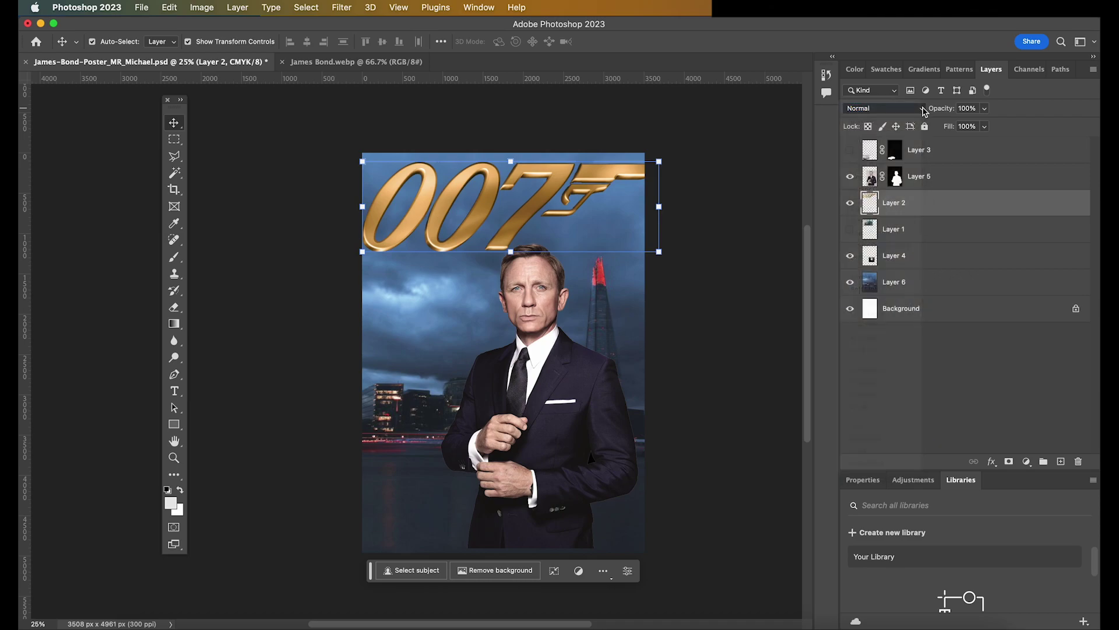
{"action": "left_click", "coordinate": [922, 109]}
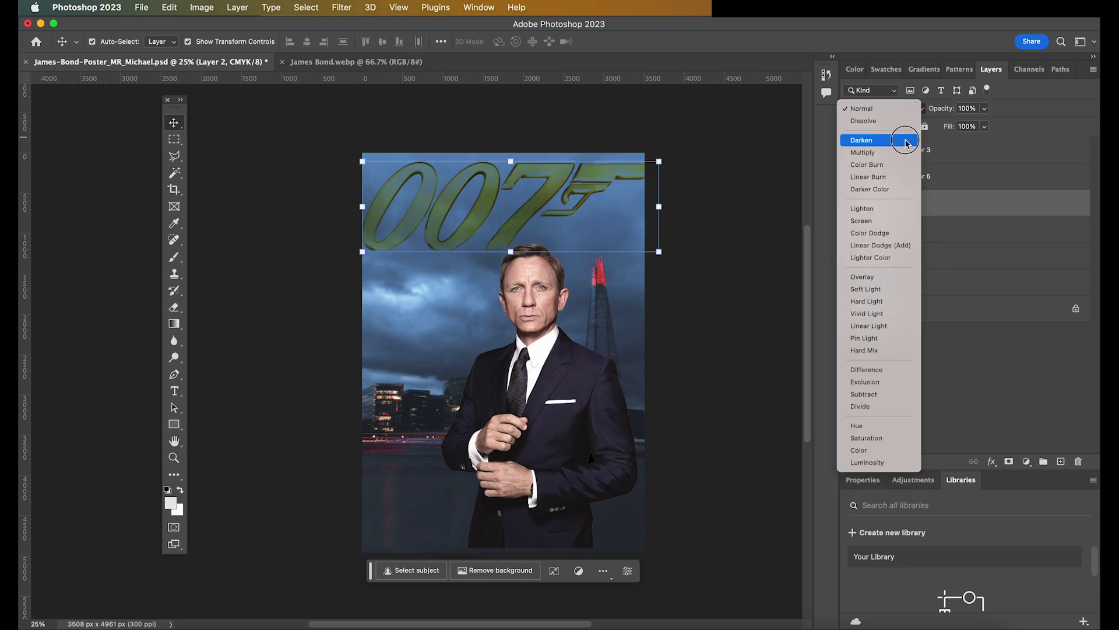
{"action": "left_click", "coordinate": [910, 140]}
{"action": "left_click", "coordinate": [913, 109]}
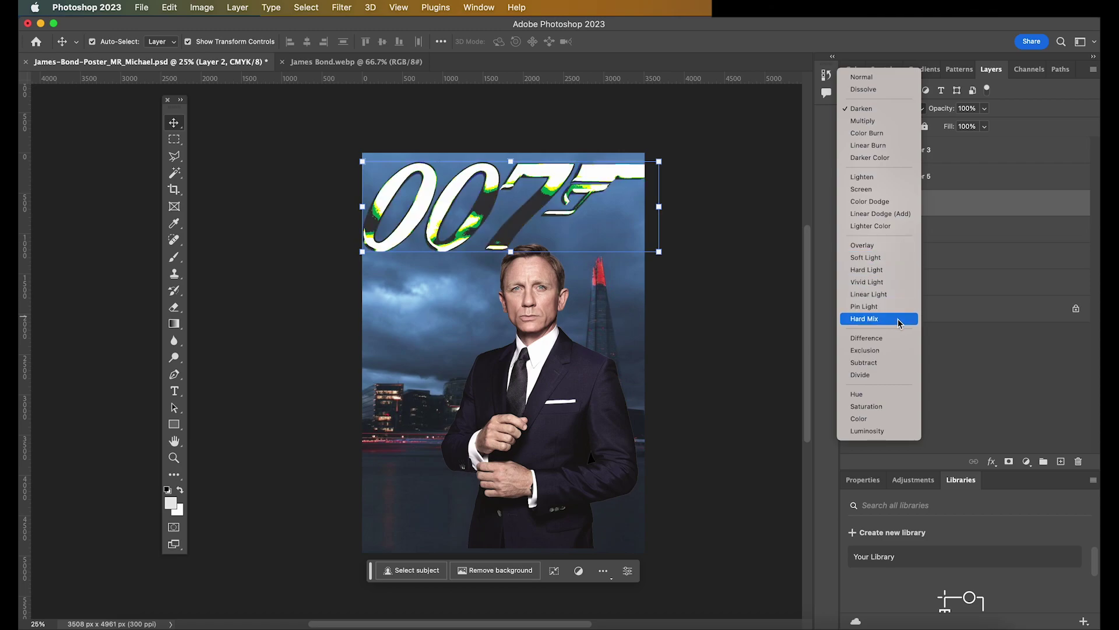
{"action": "left_click", "coordinate": [903, 381]}
- Lower the logo layer's opacity to 24% and deselect it
{"action": "left_click", "coordinate": [985, 110]}
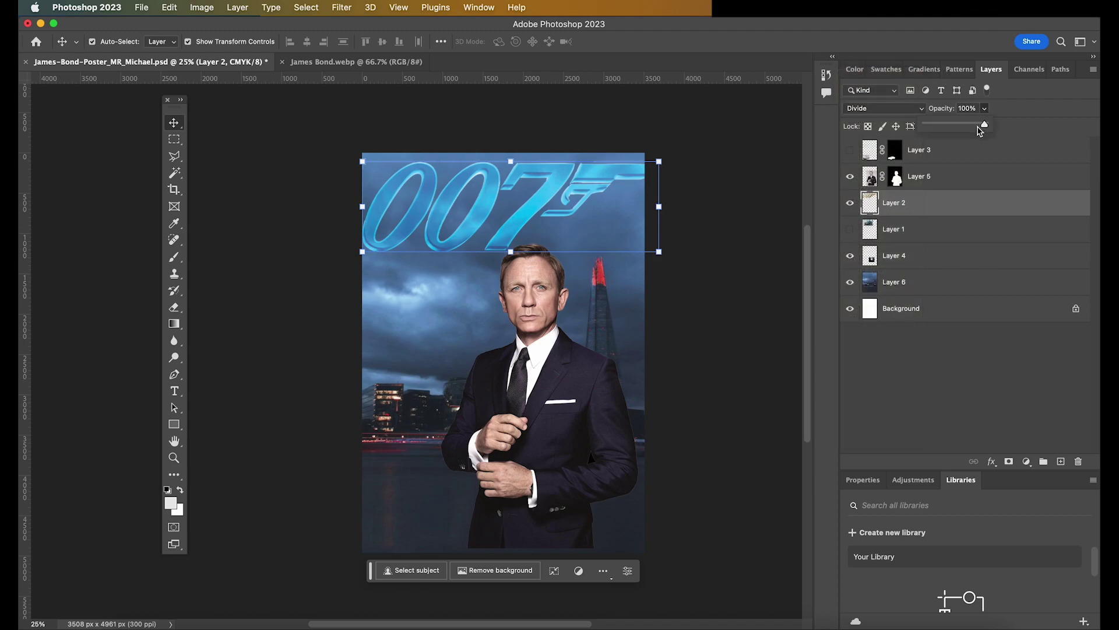
{"action": "left_click_drag", "start_coordinate": [987, 124], "coordinate": [941, 126]}
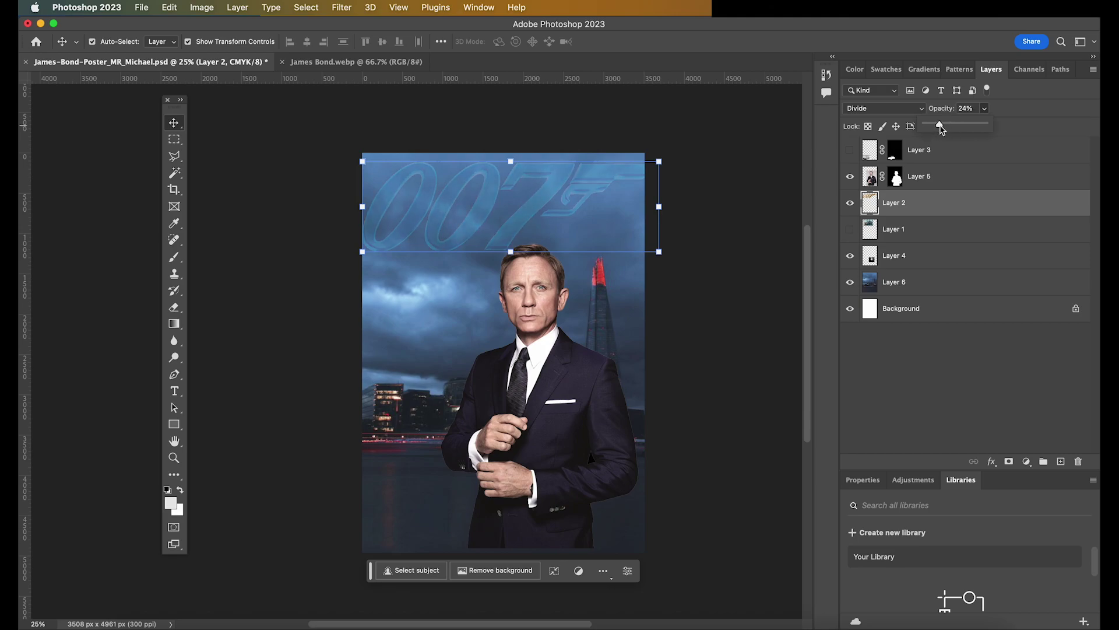
{"action": "left_click", "coordinate": [755, 171]}
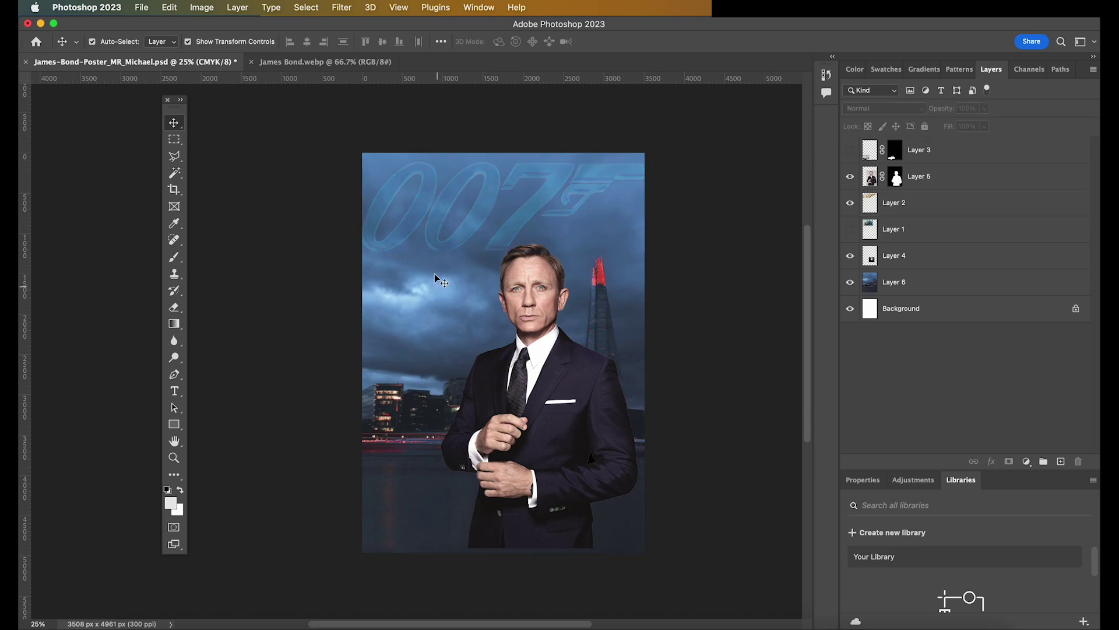